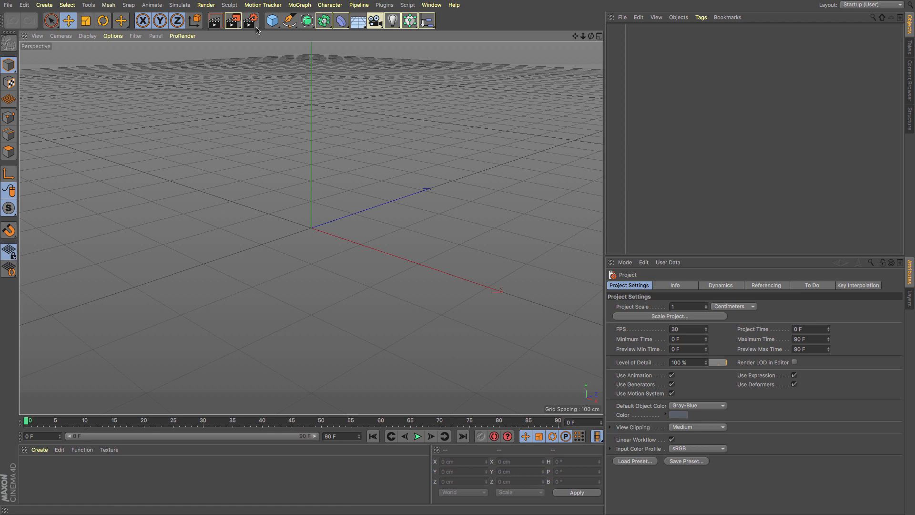
# - Add a sphere primitive and enlarge its radius slightly to about 100.6 cm
pyautogui.click(273, 22)
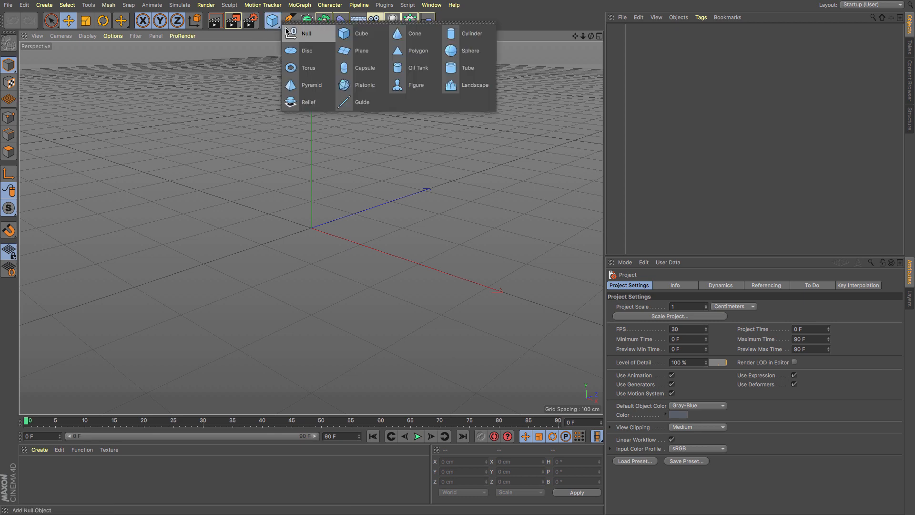
pyautogui.click(459, 53)
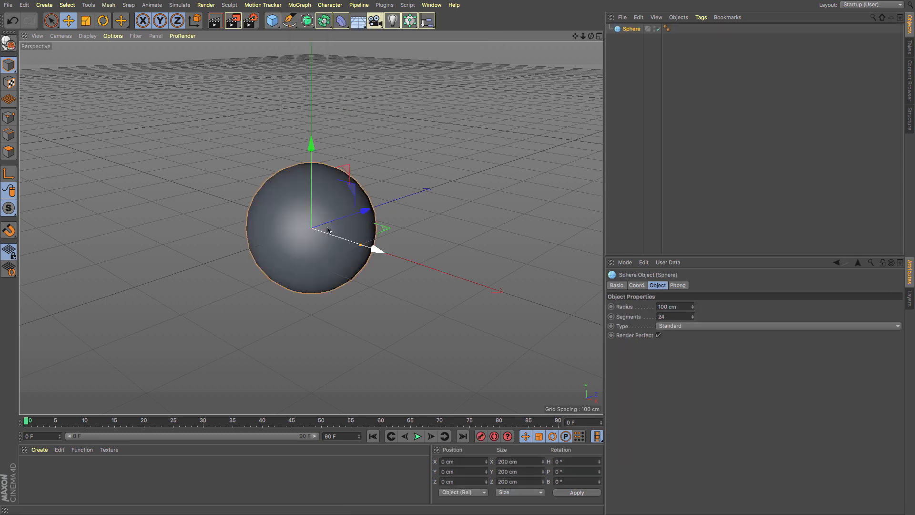
pyautogui.moveTo(364, 248)
pyautogui.mouseDown()
pyautogui.moveTo(406, 257)
pyautogui.moveTo(361, 245)
pyautogui.mouseUp()
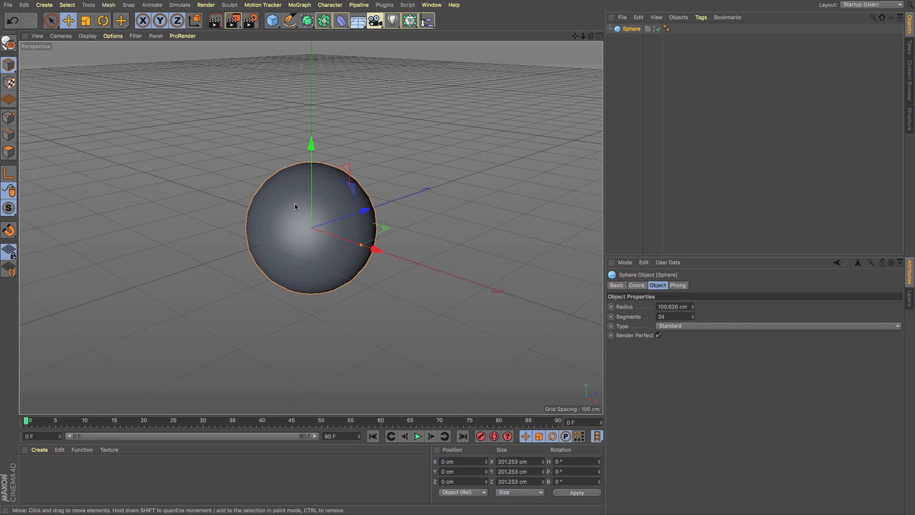
# - Add a plane primitive and raise it above the sphere to a height of about 161 cm
pyautogui.click(279, 27)
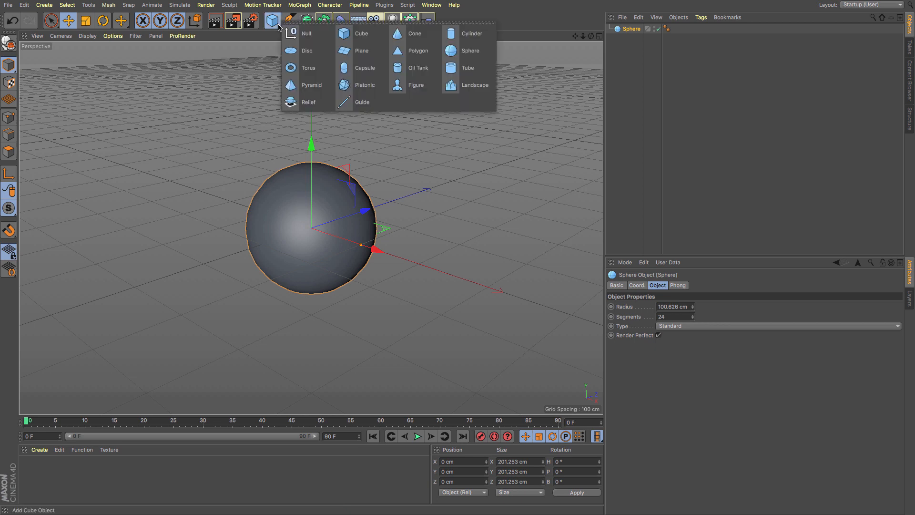
pyautogui.click(366, 51)
pyautogui.moveTo(313, 148); pyautogui.dragTo(311, 36)
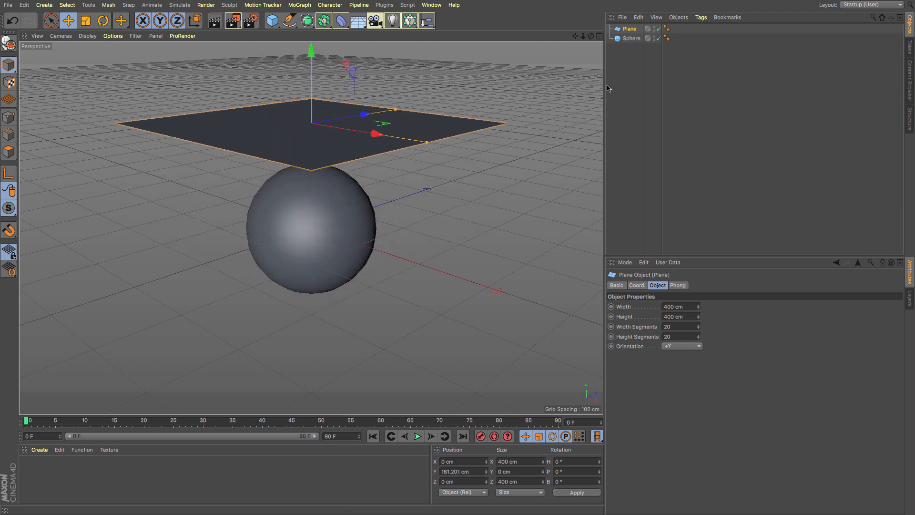
pyautogui.moveTo(574, 36); pyautogui.dragTo(580, 92)
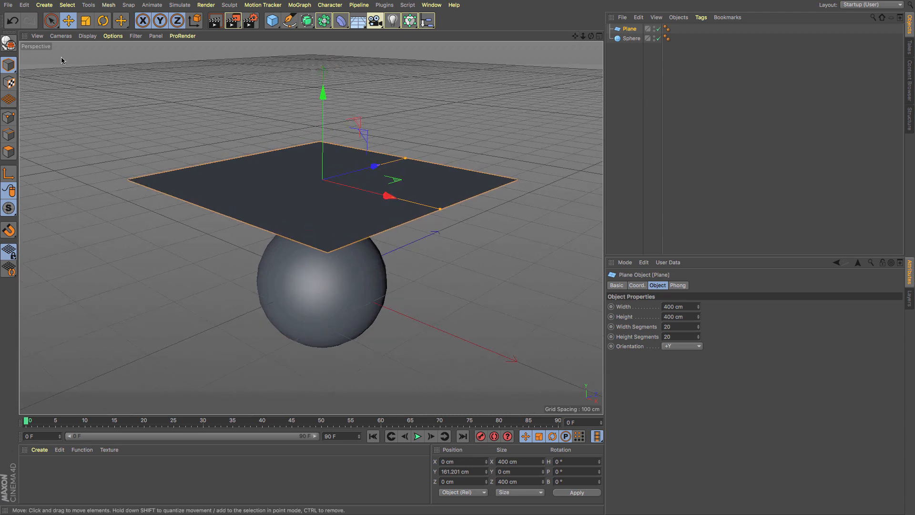
# - Set the plane's width and height segments to 40 and apply a Cloth simulation tag to it
pyautogui.doubleClick(678, 326)
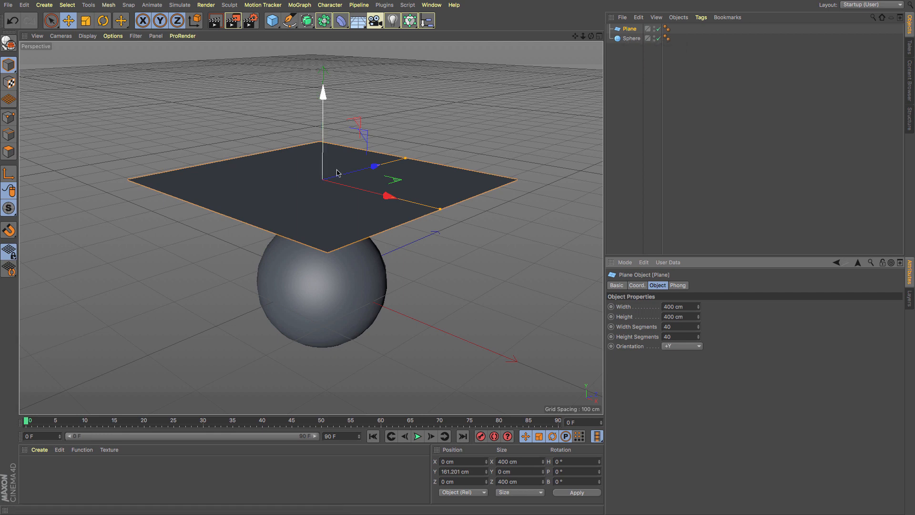
pyautogui.click(701, 17)
pyautogui.moveTo(705, 32)
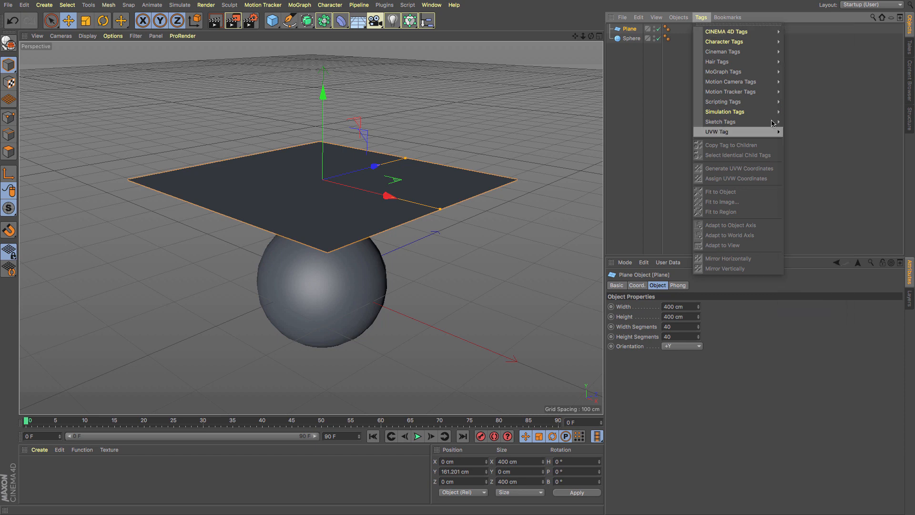
pyautogui.moveTo(766, 114)
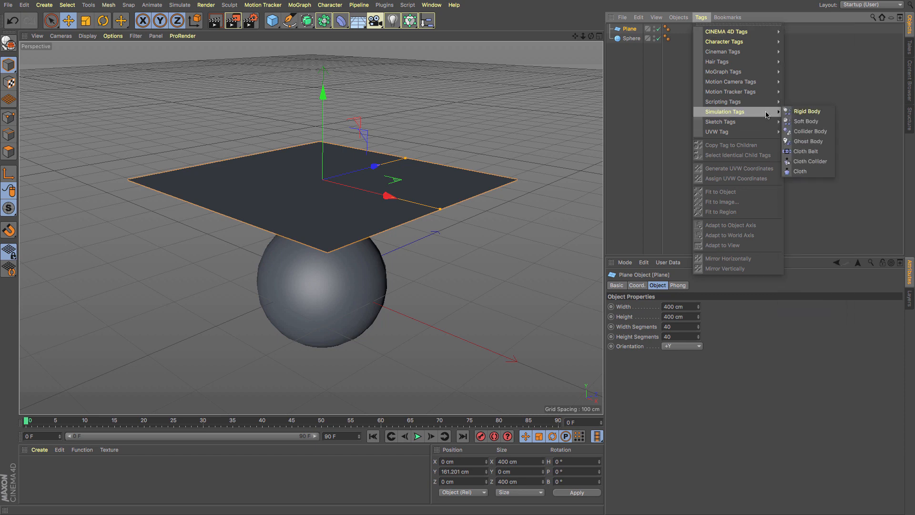
pyautogui.click(820, 164)
# - Apply a Cloth Collider tag to the sphere, test the simulation and rewind to the first frame
pyautogui.click(630, 38)
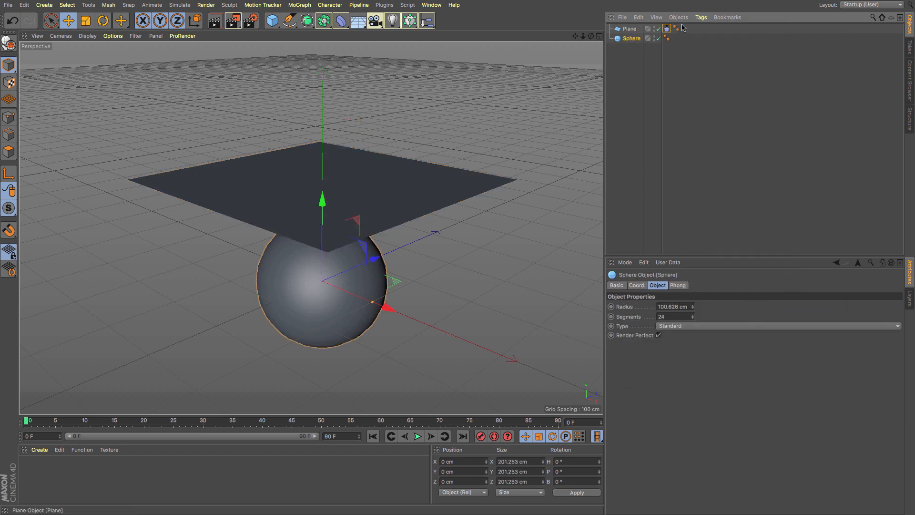
pyautogui.click(701, 17)
pyautogui.moveTo(738, 31)
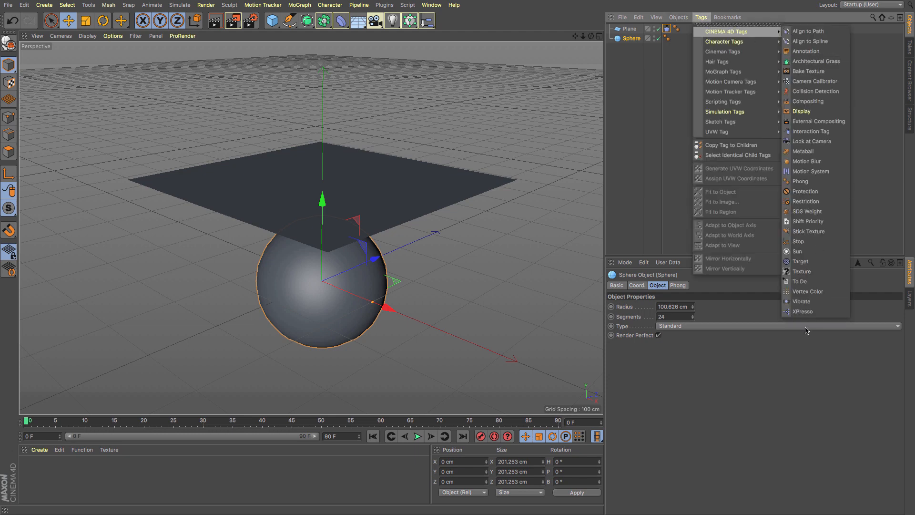
pyautogui.moveTo(734, 111)
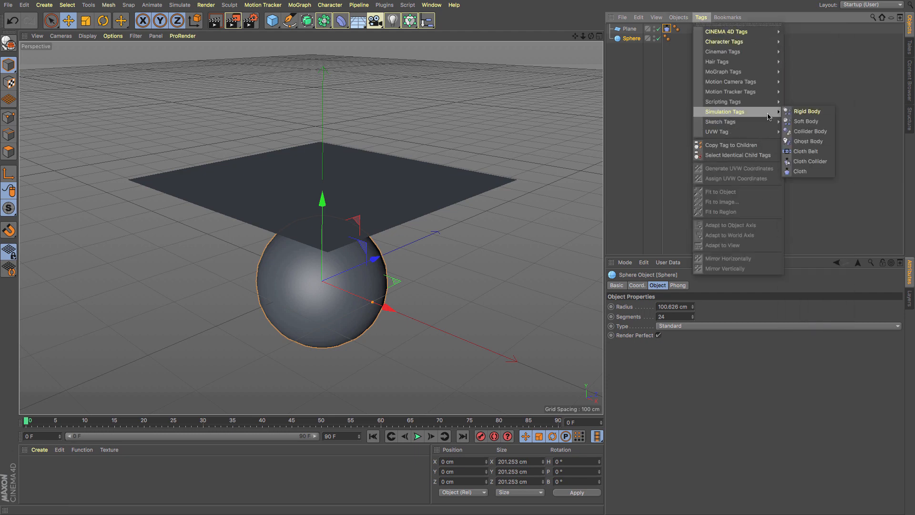
pyautogui.click(806, 162)
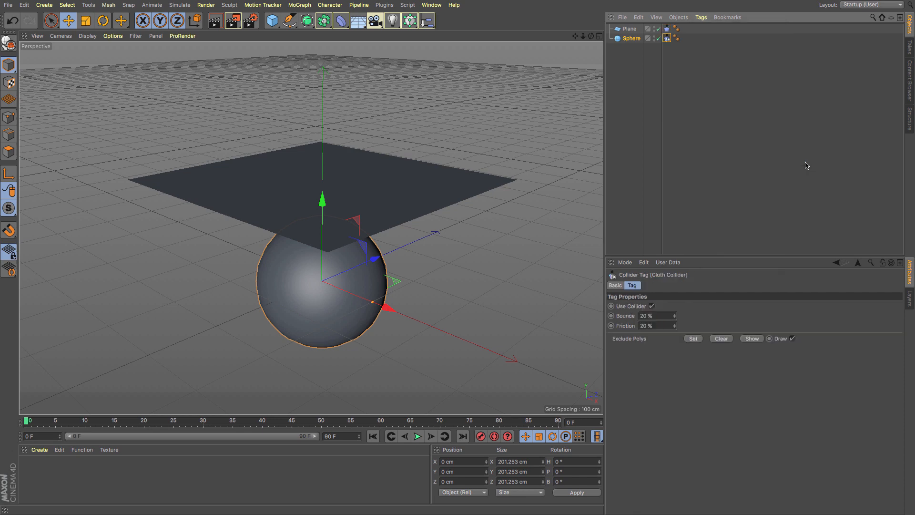
pyautogui.click(418, 436)
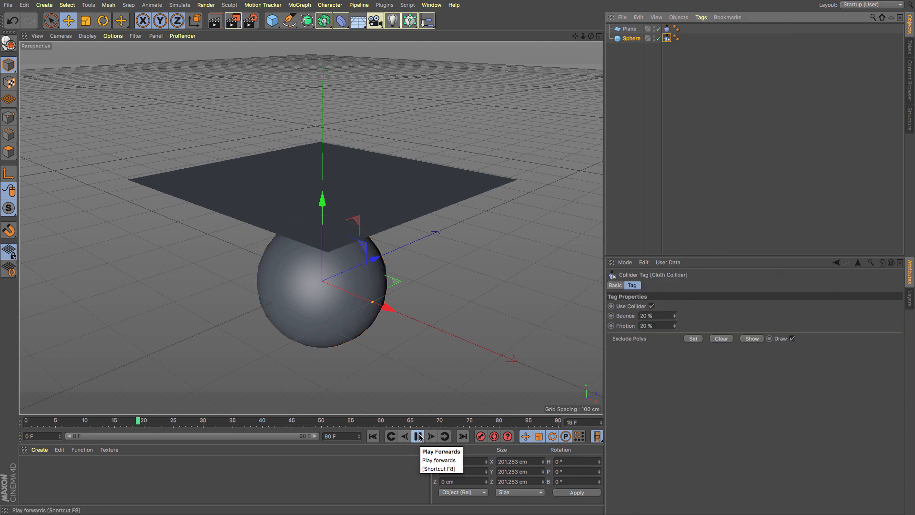
pyautogui.click(373, 436)
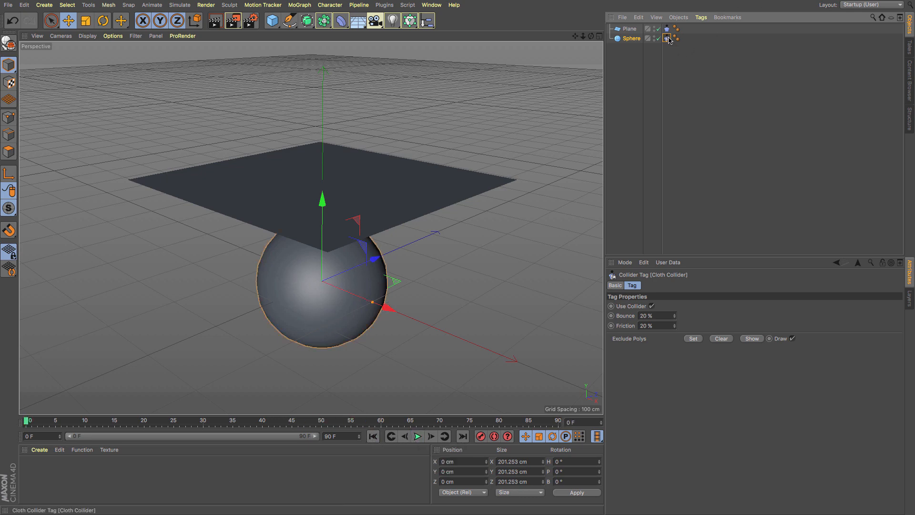
# - Make the plane editable and play the cloth simulation, stopping it at frame 58
pyautogui.click(629, 29)
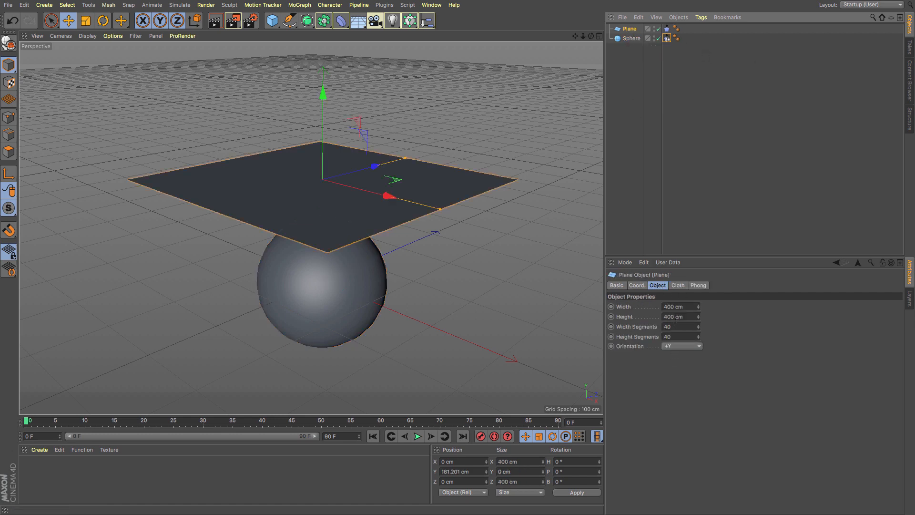
pyautogui.press('c')
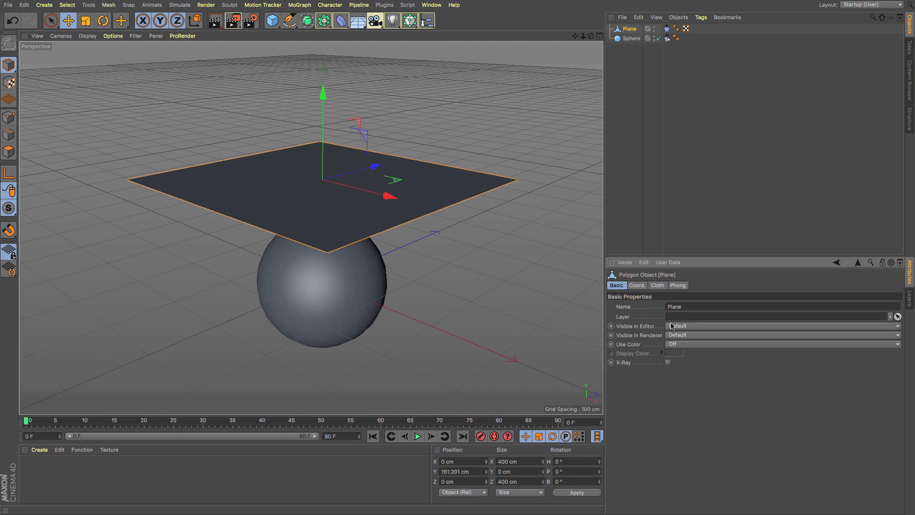
pyautogui.click(418, 437)
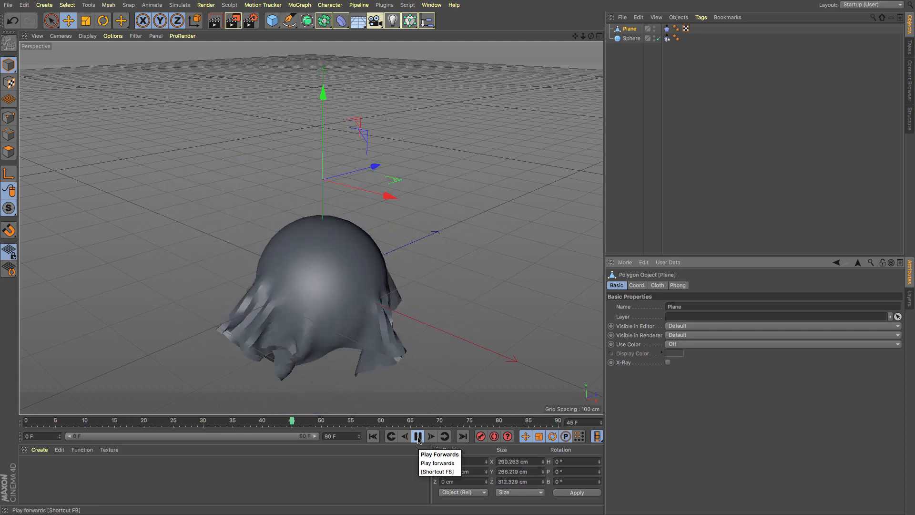
pyautogui.click(418, 436)
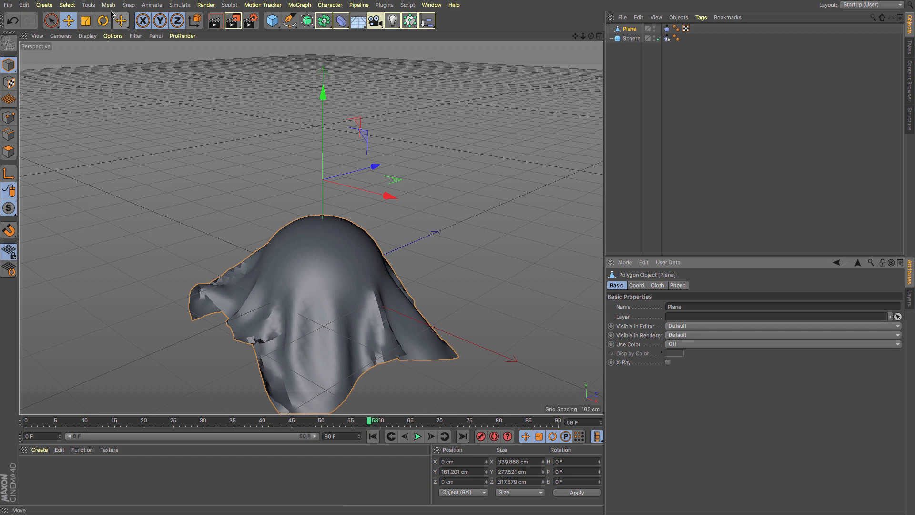
# - Add a Cloth Surface object and nest the plane inside it as a child
pyautogui.click(178, 5)
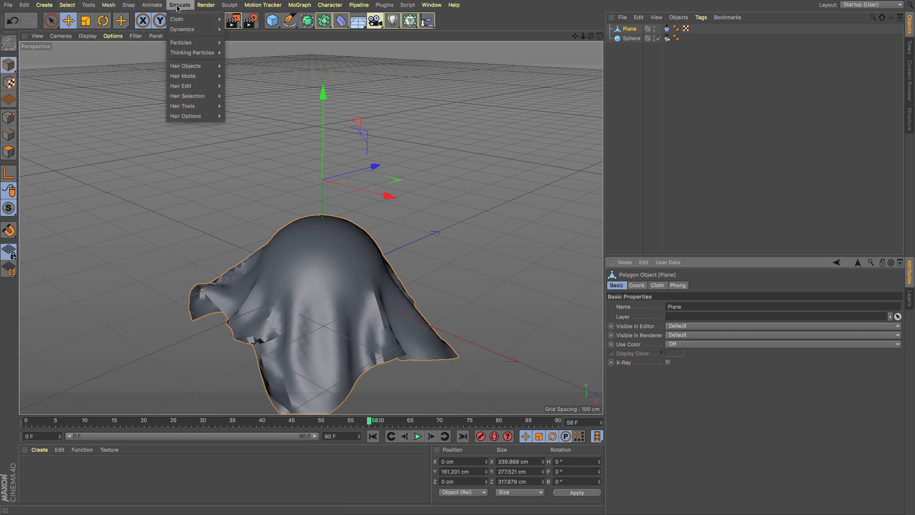
pyautogui.moveTo(201, 19)
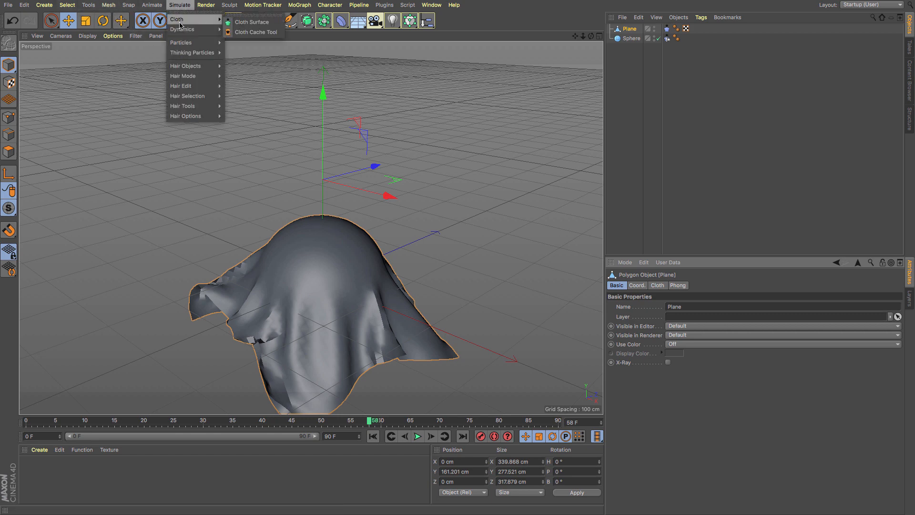
pyautogui.click(252, 22)
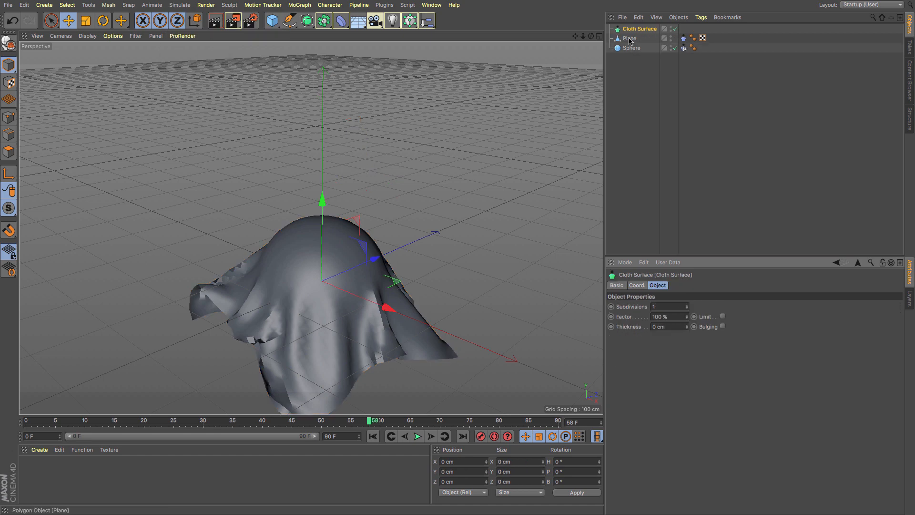
pyautogui.moveTo(629, 40); pyautogui.dragTo(630, 30)
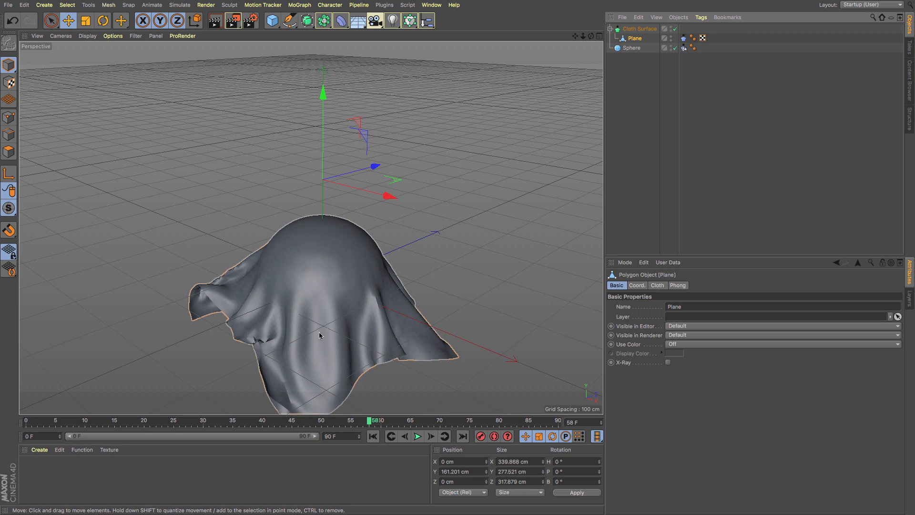
pyautogui.moveTo(574, 36); pyautogui.dragTo(578, 16)
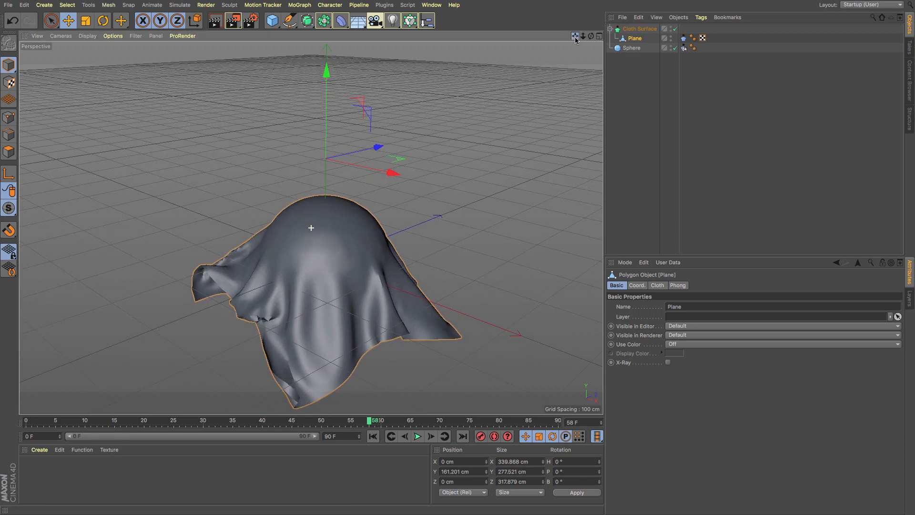
# - Try higher subdivision values on the Cloth Surface and return the setting to 1
pyautogui.click(639, 29)
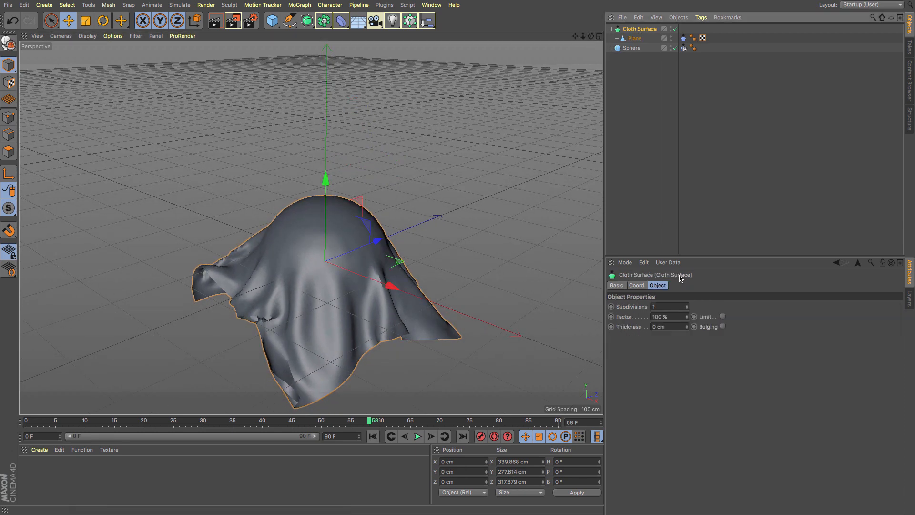
pyautogui.click(687, 305)
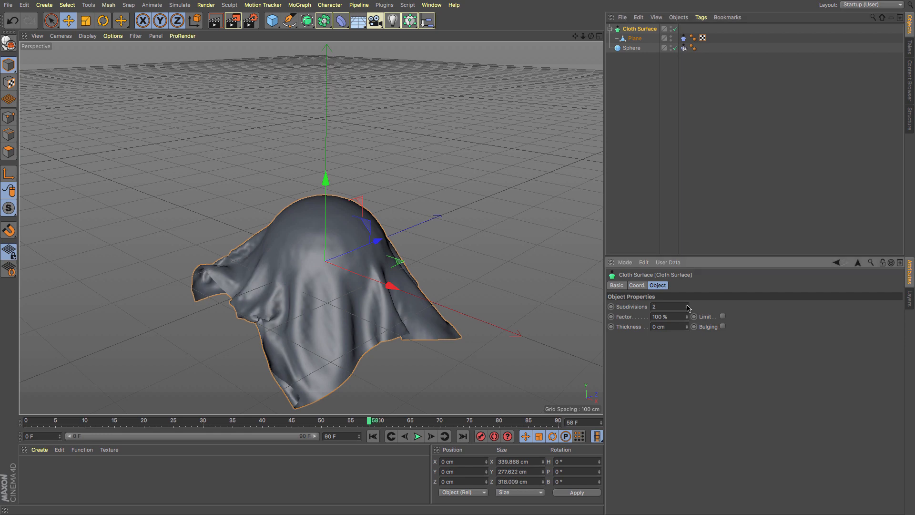
pyautogui.click(686, 305)
pyautogui.click(687, 309)
pyautogui.click(687, 308)
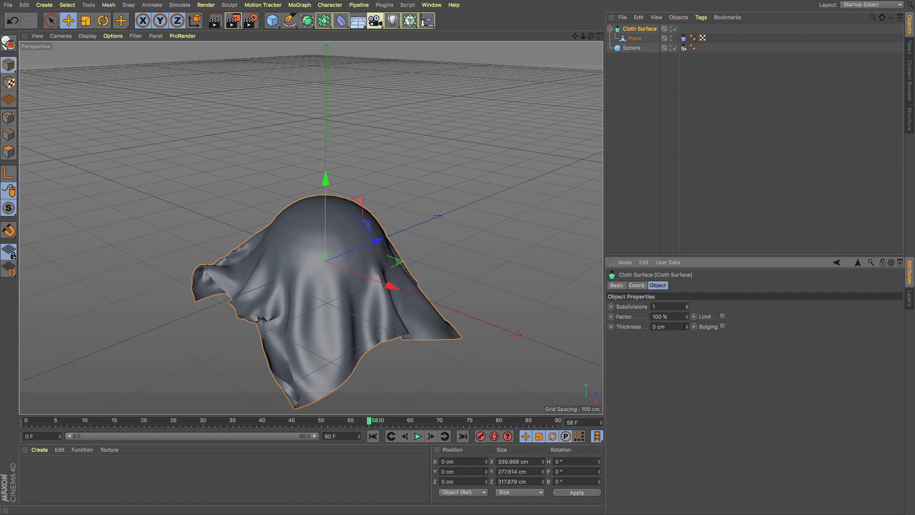
# - Try a Cloth Surface thickness of 1 cm and raise it to 2 cm
pyautogui.moveTo(657, 326); pyautogui.dragTo(632, 325)
pyautogui.write('1')
pyautogui.press('Return')
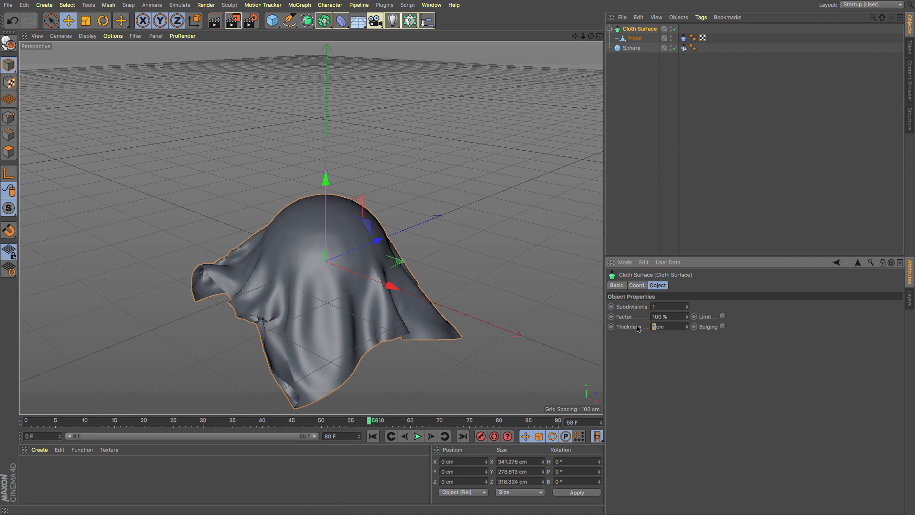
pyautogui.write('2')
pyautogui.press('Return')
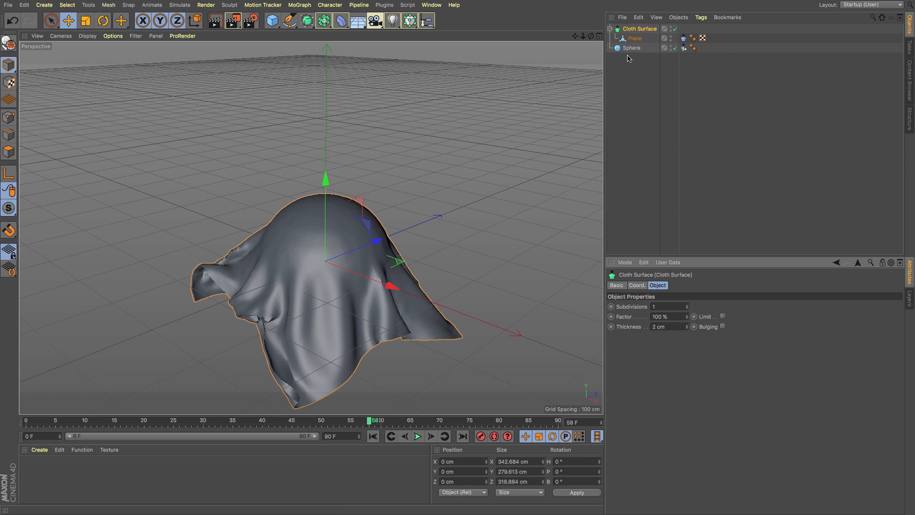
# - Wrap the Cloth Surface in a Subdivision Surface and rewind the animation to the first frame
pyautogui.keyDown('alt'); pyautogui.click(306, 27); pyautogui.keyUp('alt')
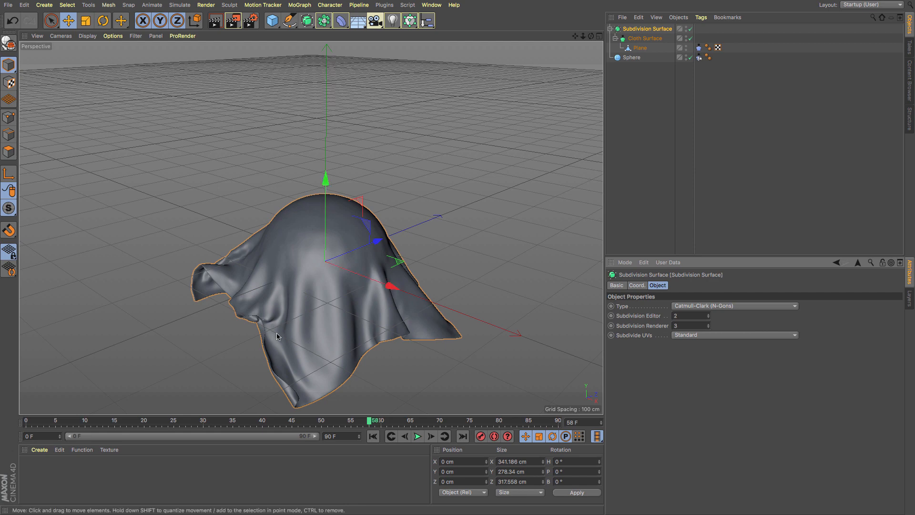
pyautogui.click(373, 436)
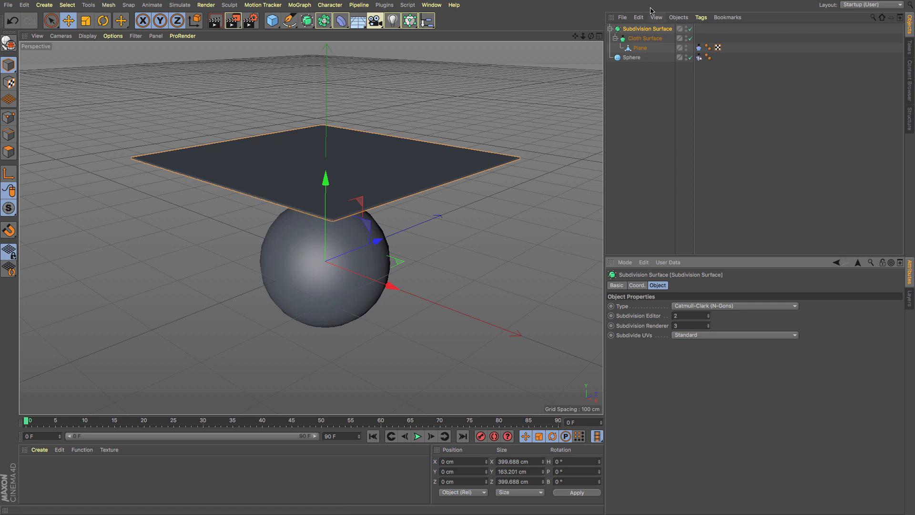
# - Set the Cloth Surface's thickness to 6 cm and play the simulation, stopping it at frame 80
pyautogui.click(648, 39)
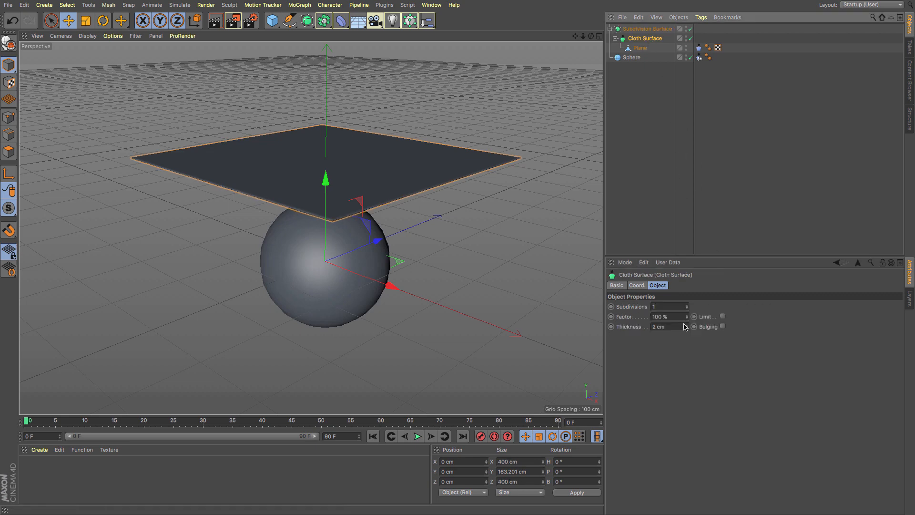
pyautogui.moveTo(686, 326)
pyautogui.mouseDown()
pyautogui.moveTo(687, 317)
pyautogui.moveTo(685, 333)
pyautogui.mouseUp()
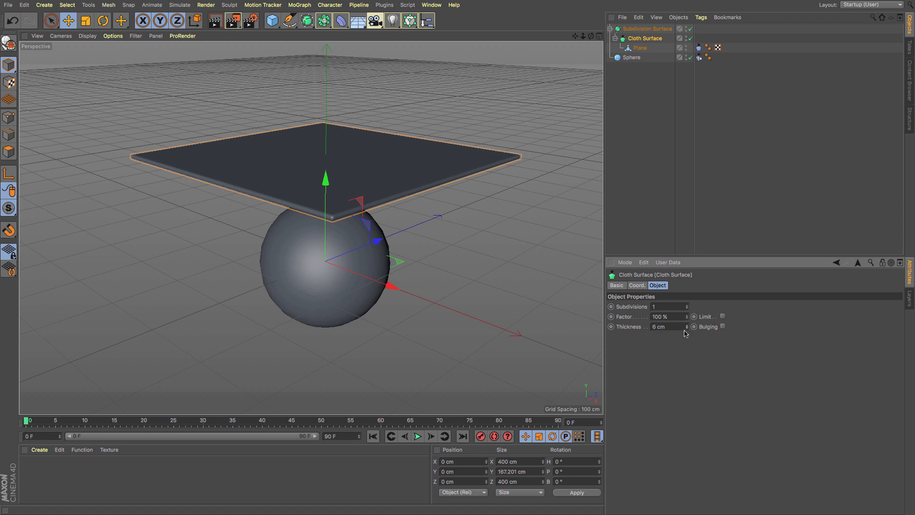
pyautogui.click(417, 436)
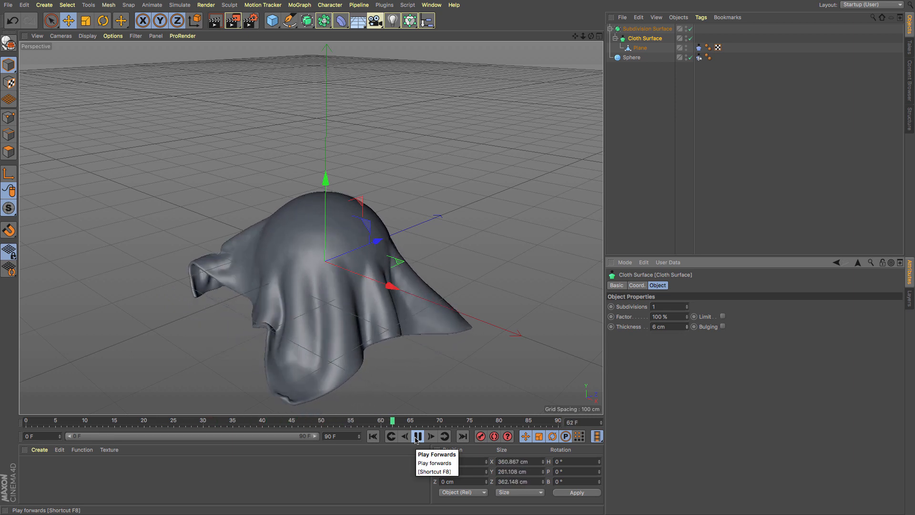
pyautogui.click(417, 435)
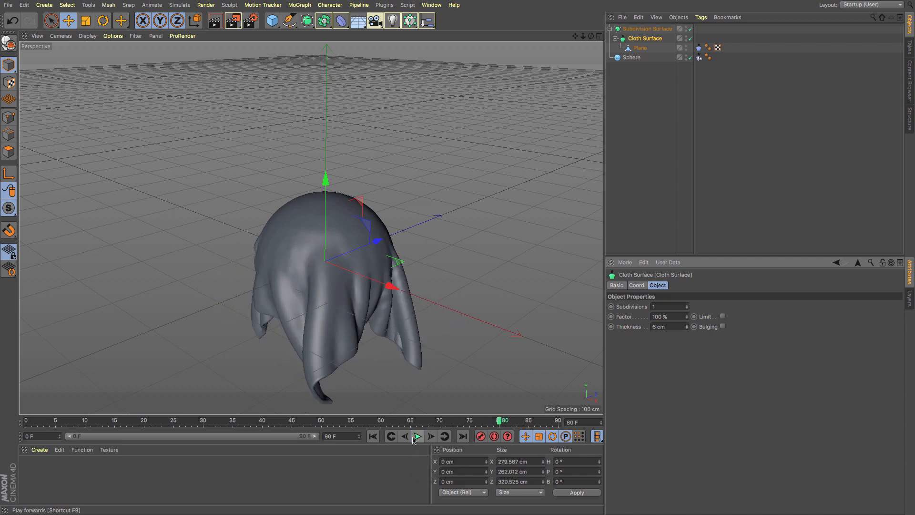
# - Set the Stiffness of the plane's cloth tag to 0% and rewind the animation to the first frame
pyautogui.click(334, 313)
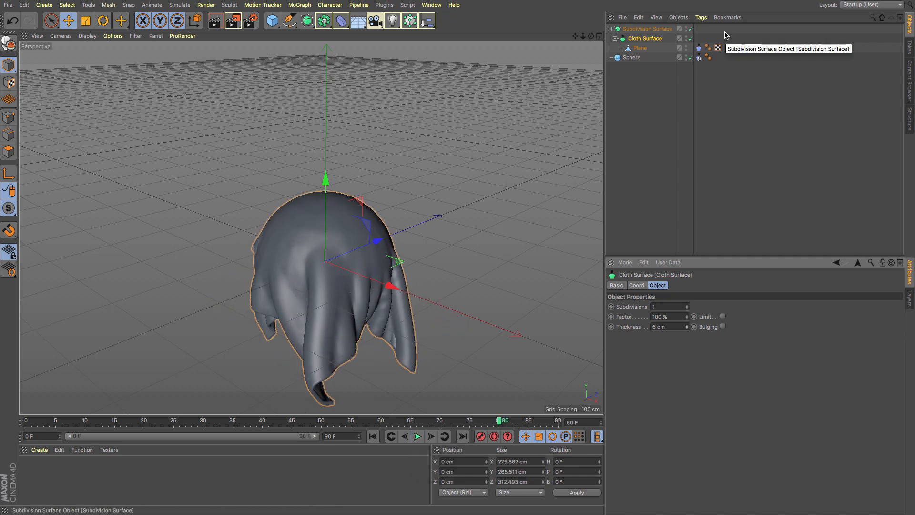
pyautogui.click(699, 48)
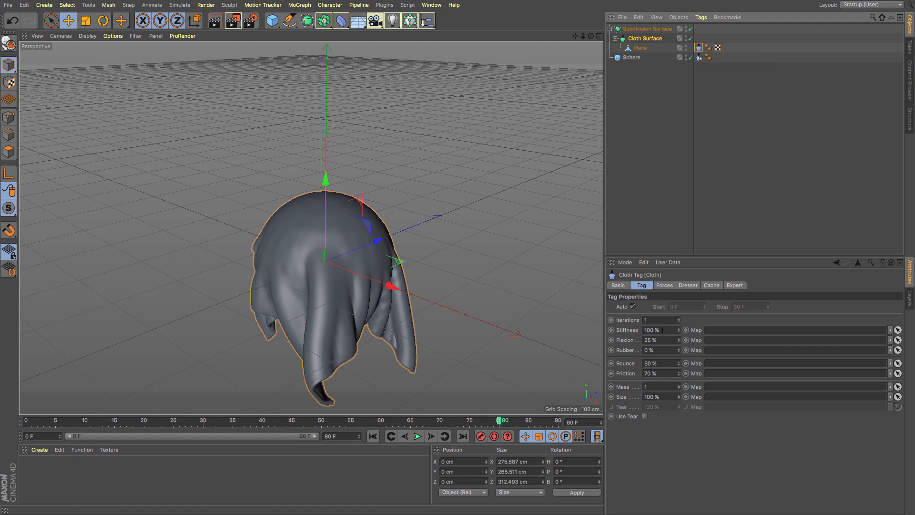
pyautogui.moveTo(661, 330); pyautogui.dragTo(624, 328)
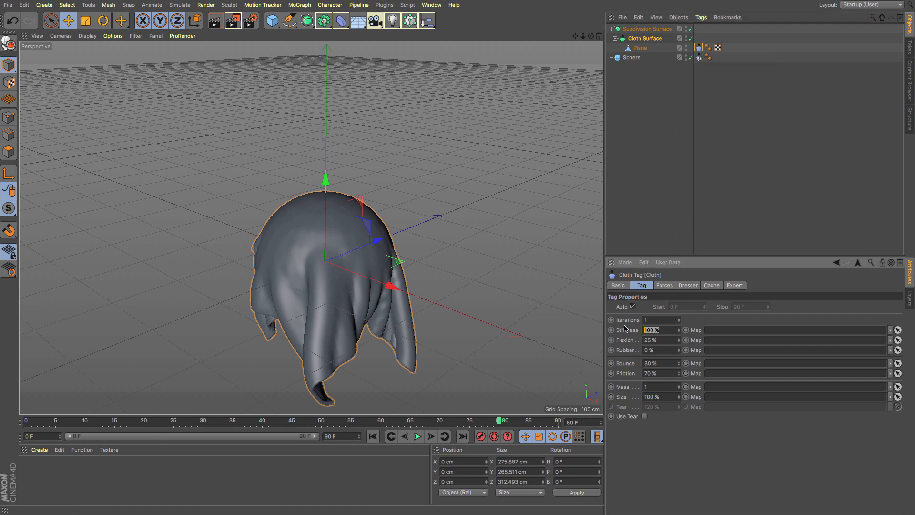
pyautogui.write('0')
pyautogui.press('Return')
pyautogui.click(371, 438)
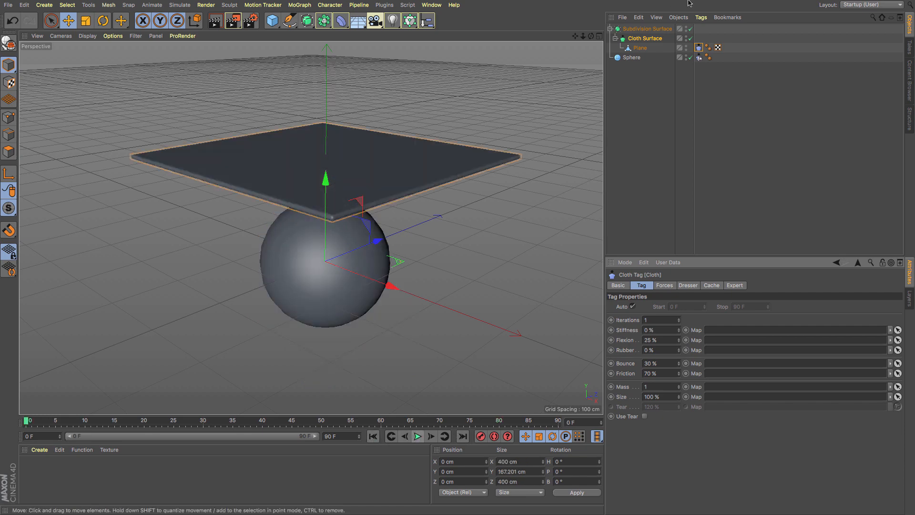
# - Play the simulation to frame 73 with the Subdivision Surface and Cloth Surface disabled, and turn both back on
pyautogui.click(690, 29)
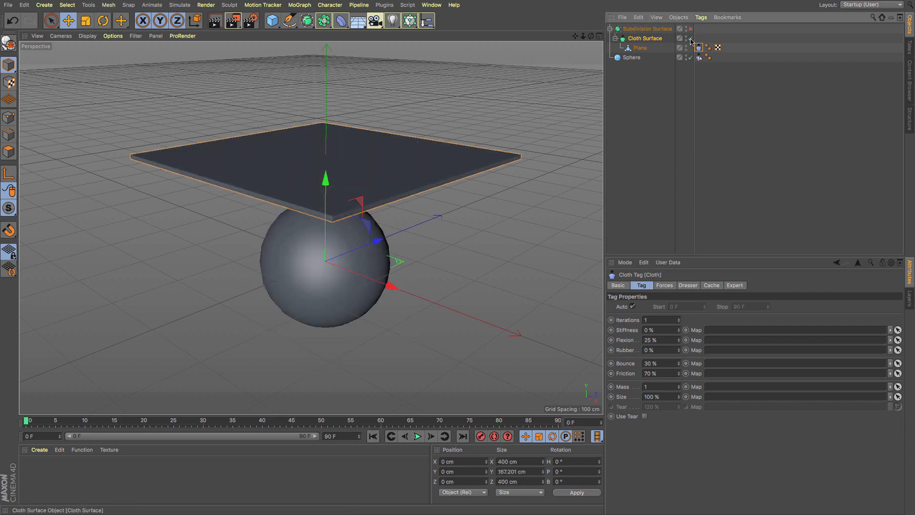
pyautogui.click(691, 39)
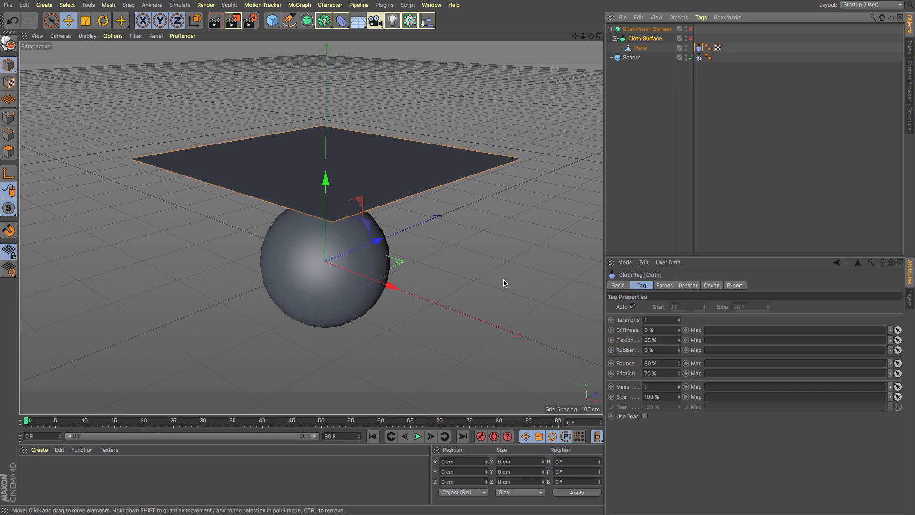
pyautogui.click(418, 437)
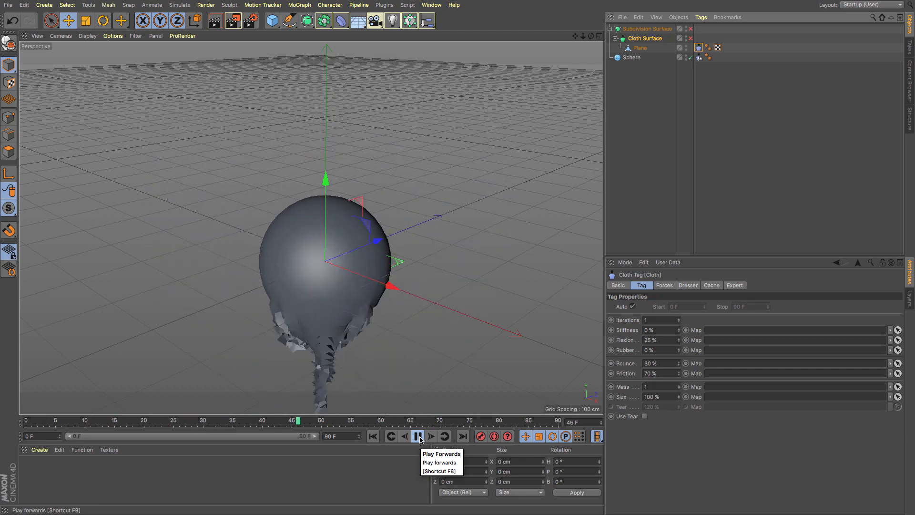
pyautogui.click(417, 436)
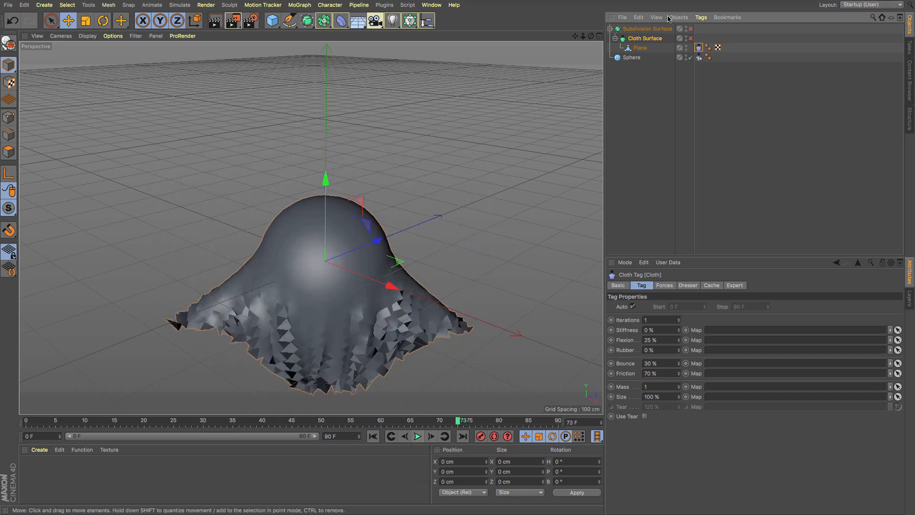
pyautogui.press('q')
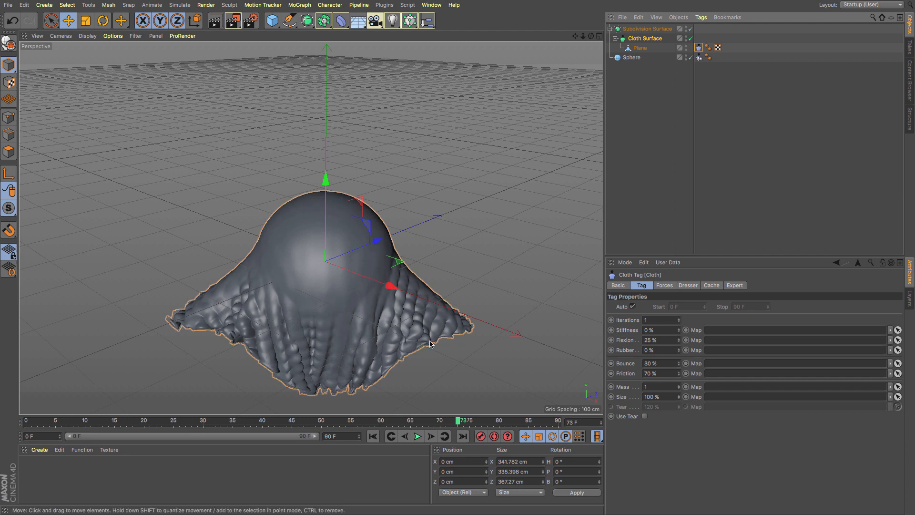
# - Set the cloth tag's Stiffness to 100%, play the simulation and rewind it to the first frame
pyautogui.click(656, 330)
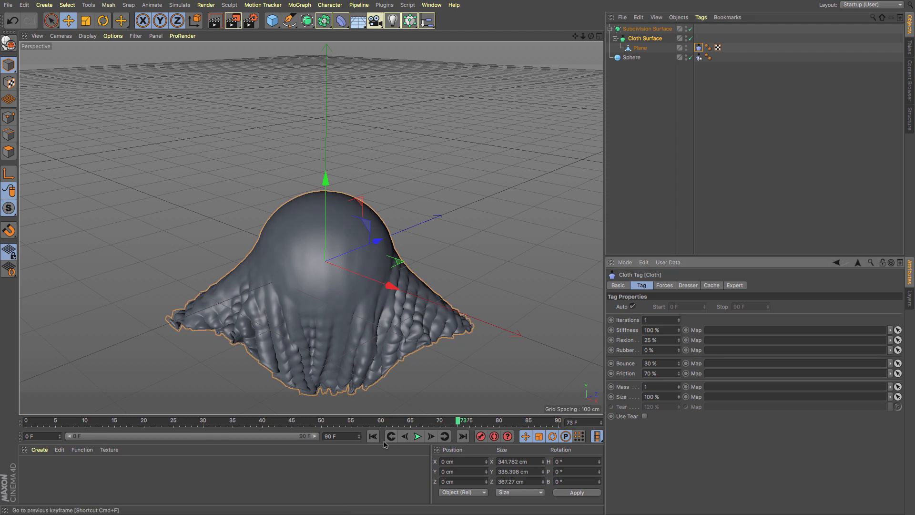
pyautogui.click(416, 436)
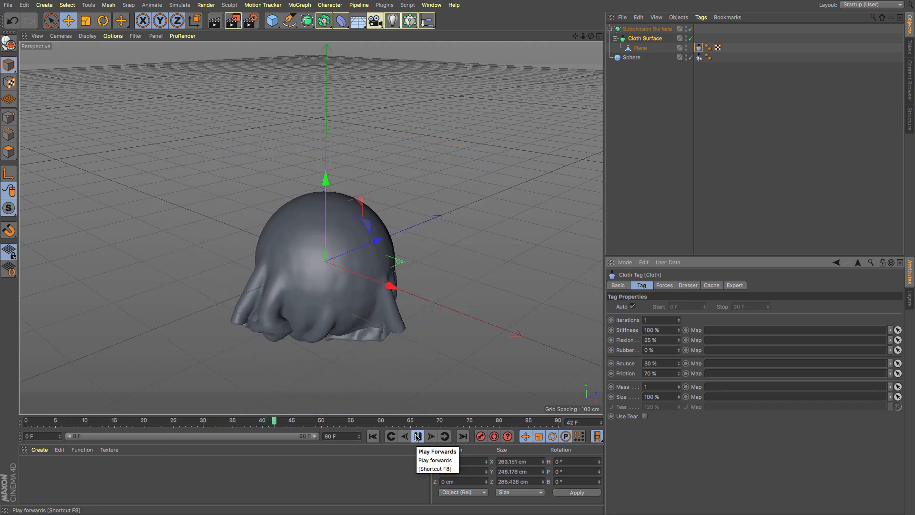
pyautogui.click(417, 435)
pyautogui.click(373, 436)
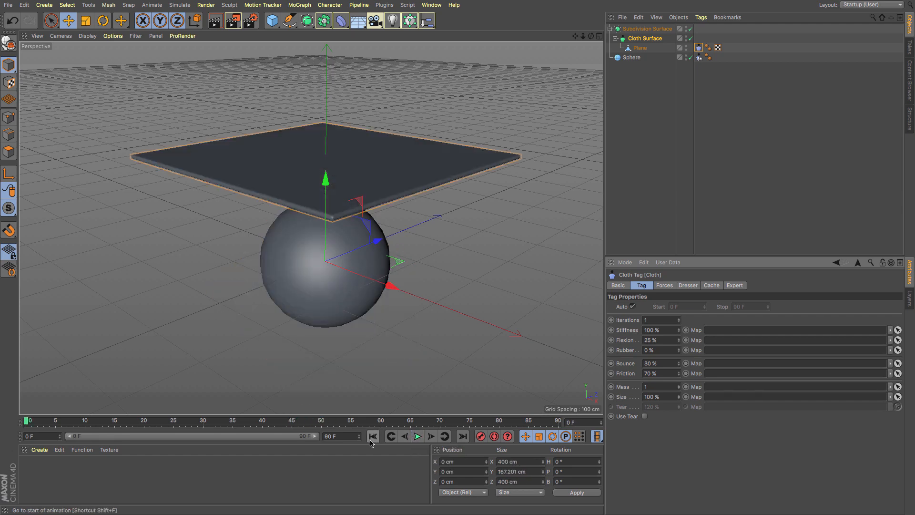
# - Disable only the Subdivision Surface and test the simulation with the cloth tag's Flexion at 100%, rewinding to the first frame
pyautogui.click(691, 37)
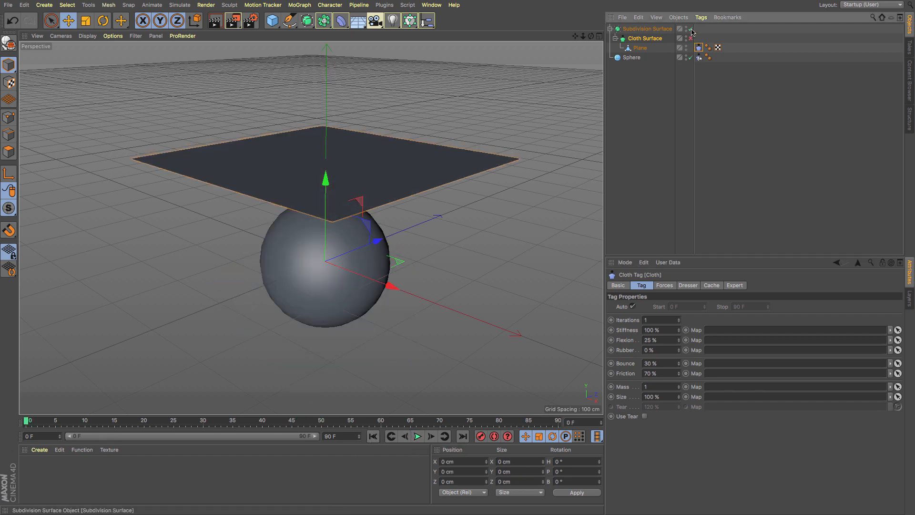
pyautogui.click(691, 38)
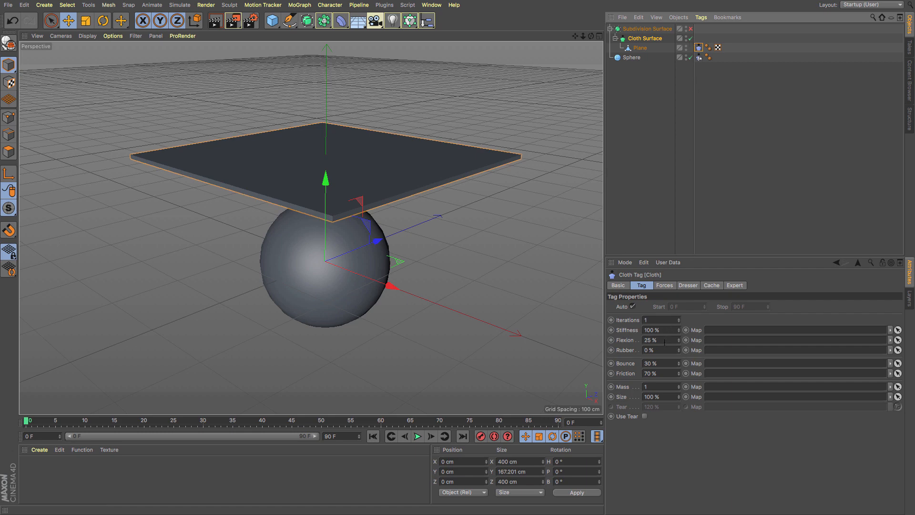
pyautogui.click(664, 342)
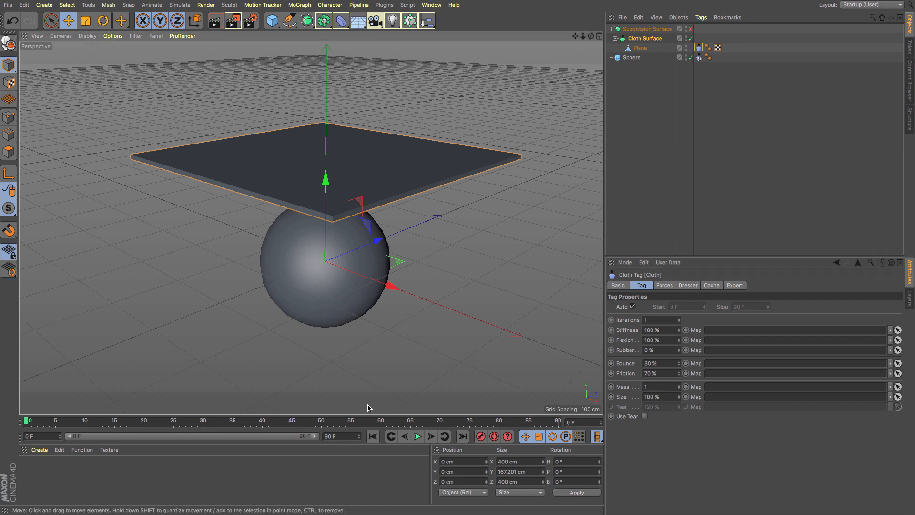
pyautogui.click(417, 436)
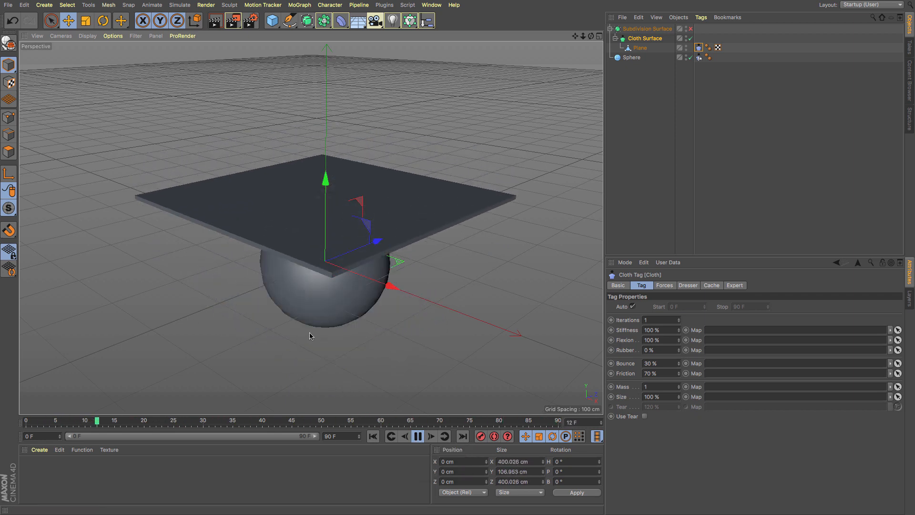
pyautogui.click(417, 436)
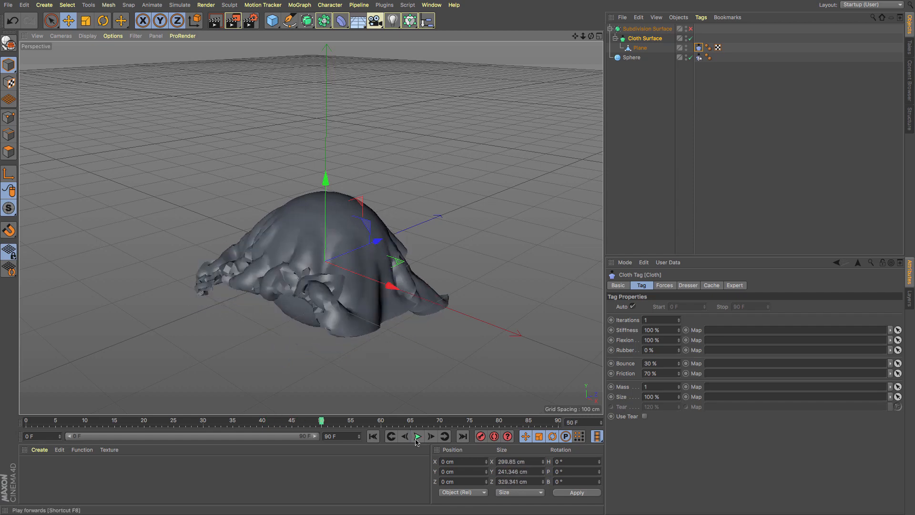
pyautogui.click(372, 436)
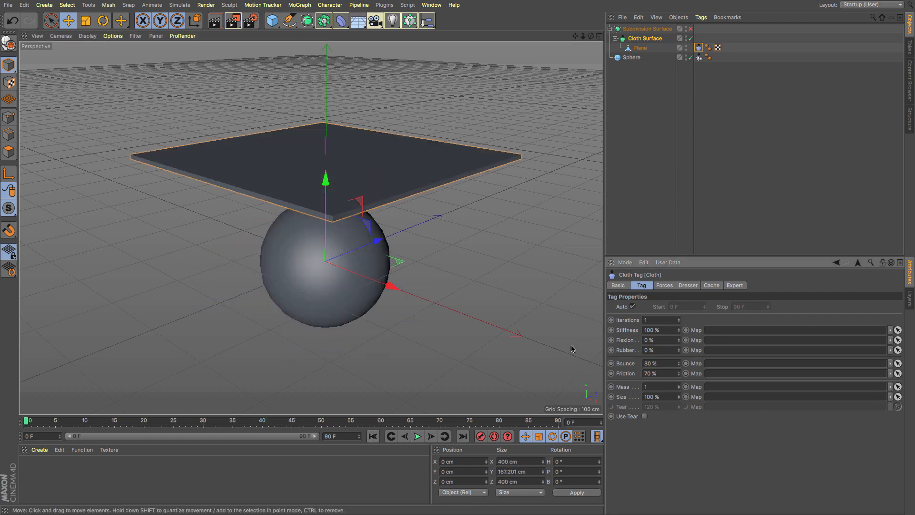
# - Test the simulation with the cloth tag's Flexion at 0% and rewind to the first frame
pyautogui.click(418, 437)
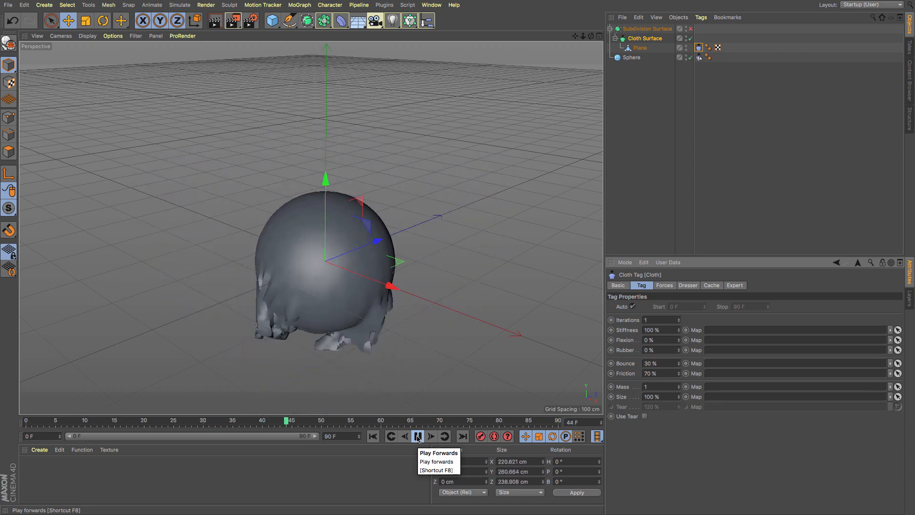
pyautogui.click(418, 437)
pyautogui.click(376, 438)
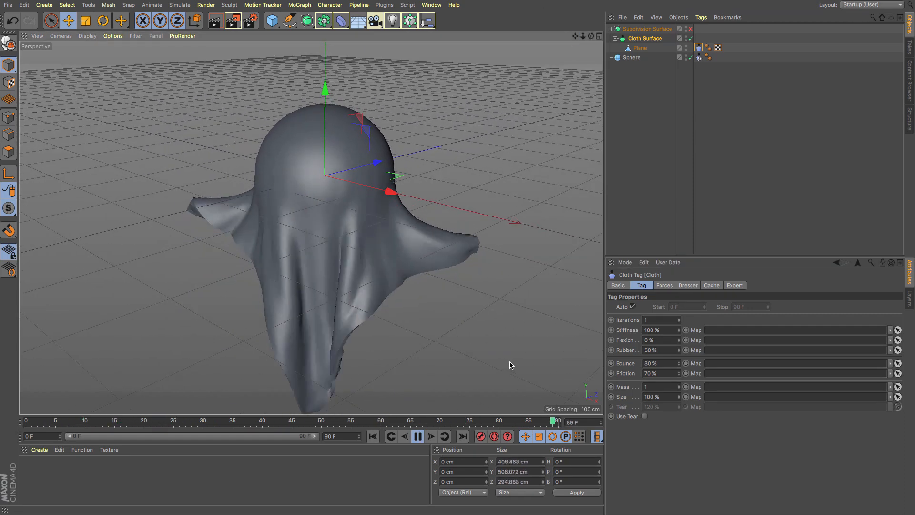
# - Test the simulation with the cloth tag's Rubber at 50% and at 100%, rewinding to the first frame after each run
pyautogui.click(417, 436)
pyautogui.click(372, 436)
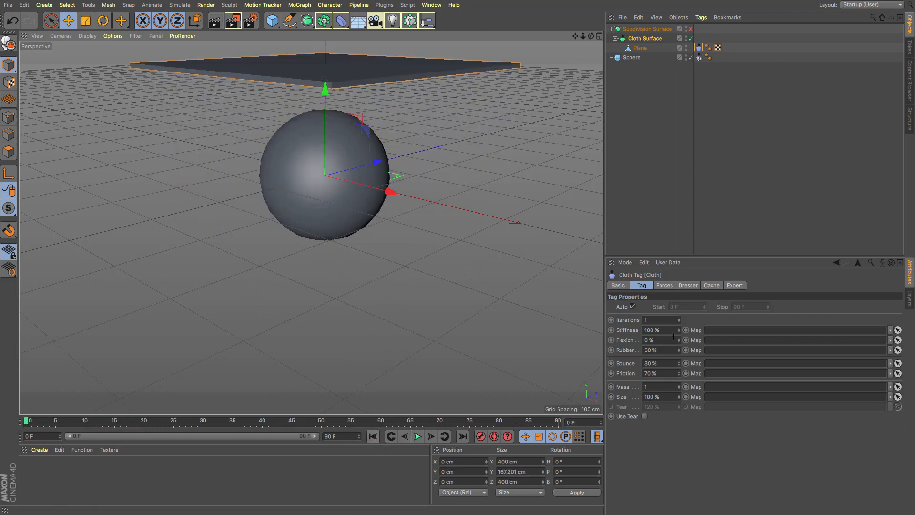
pyautogui.click(658, 350)
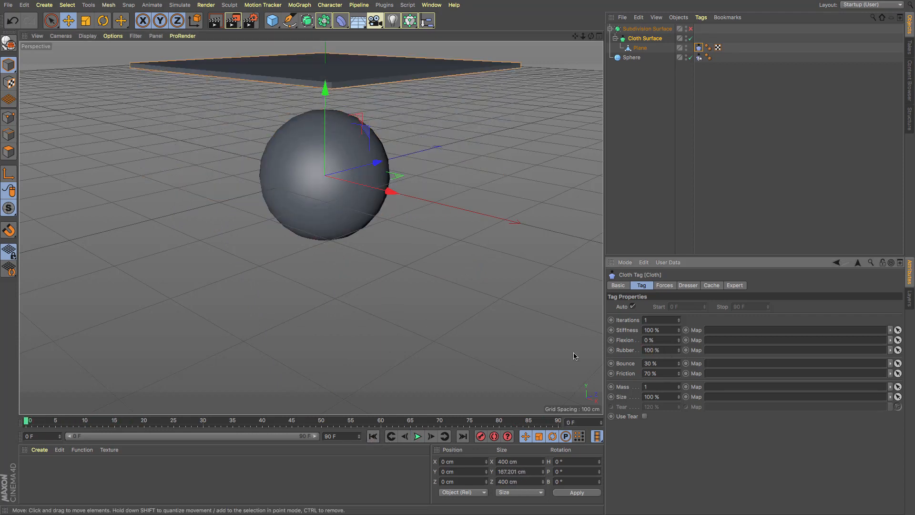
pyautogui.click(417, 436)
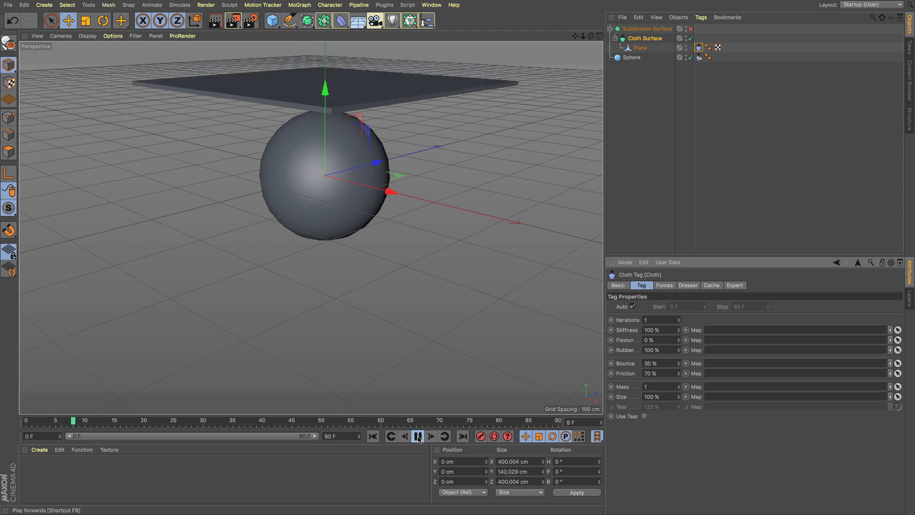
pyautogui.click(417, 436)
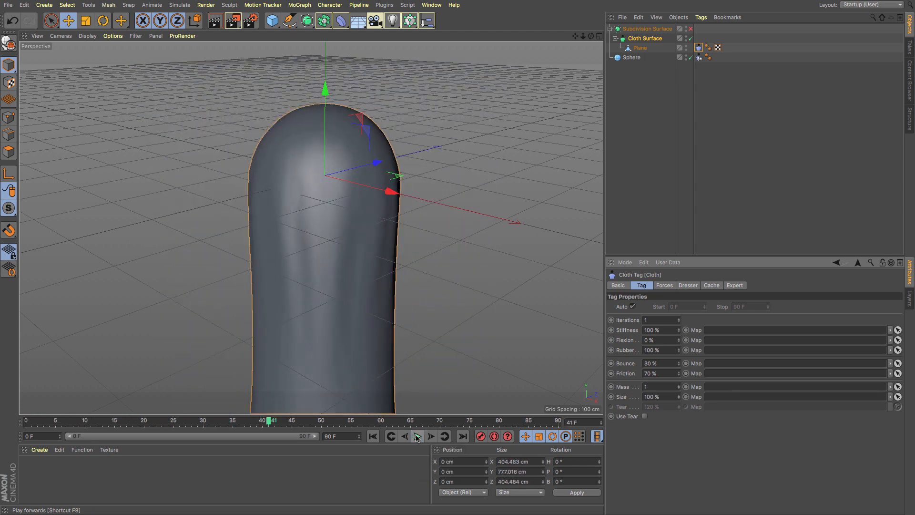
pyautogui.click(373, 437)
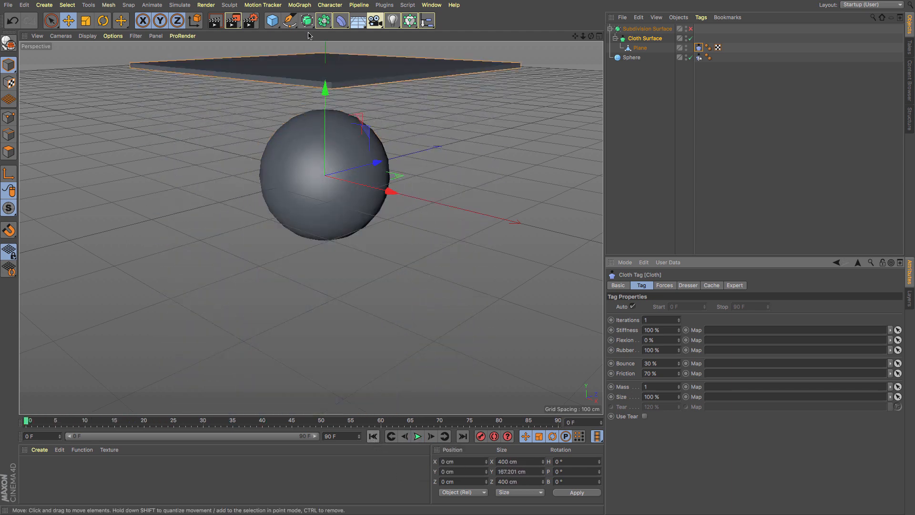
# - Set the cloth tag's Rubber to 50% and Bounce to 100%, and play the simulation to frame 88
pyautogui.click(673, 351)
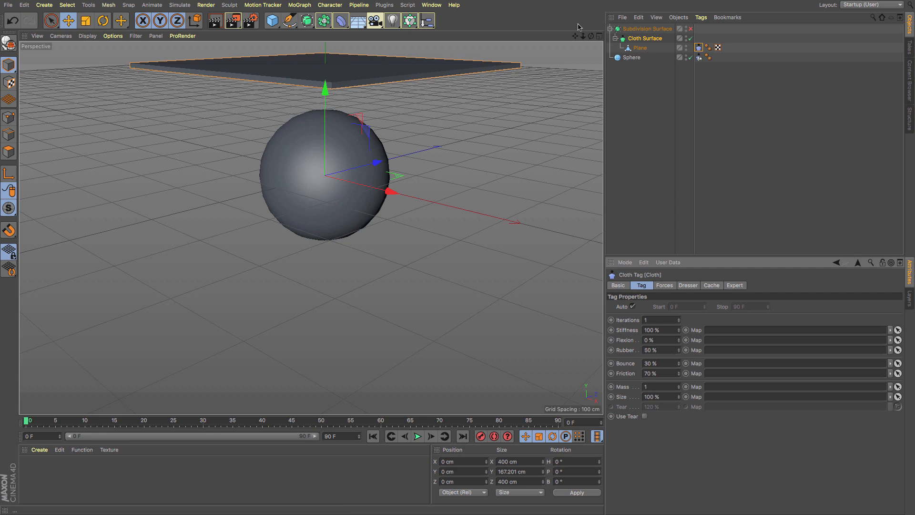
pyautogui.moveTo(577, 37); pyautogui.dragTo(568, 367)
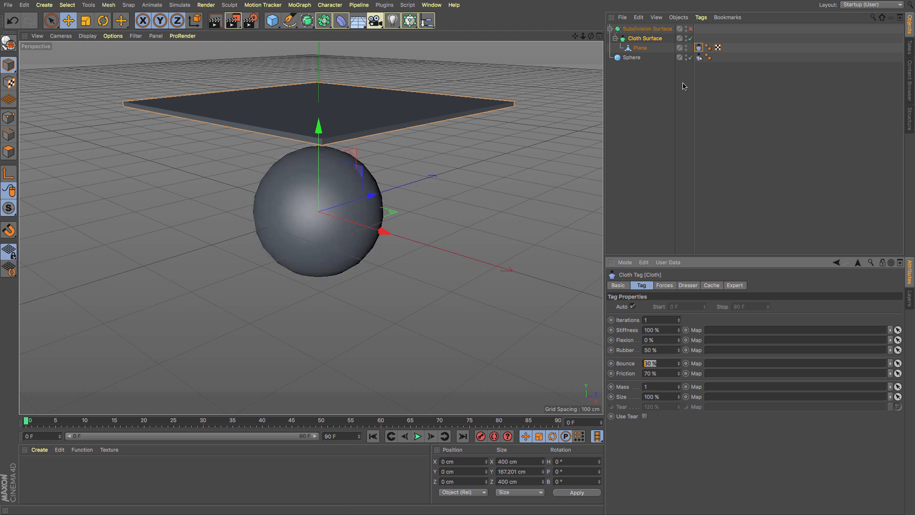
pyautogui.click(698, 58)
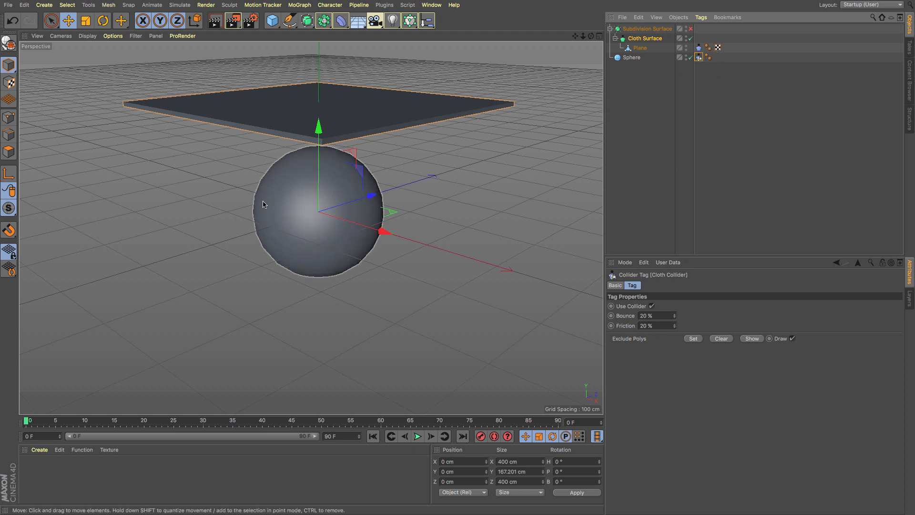
pyautogui.click(699, 48)
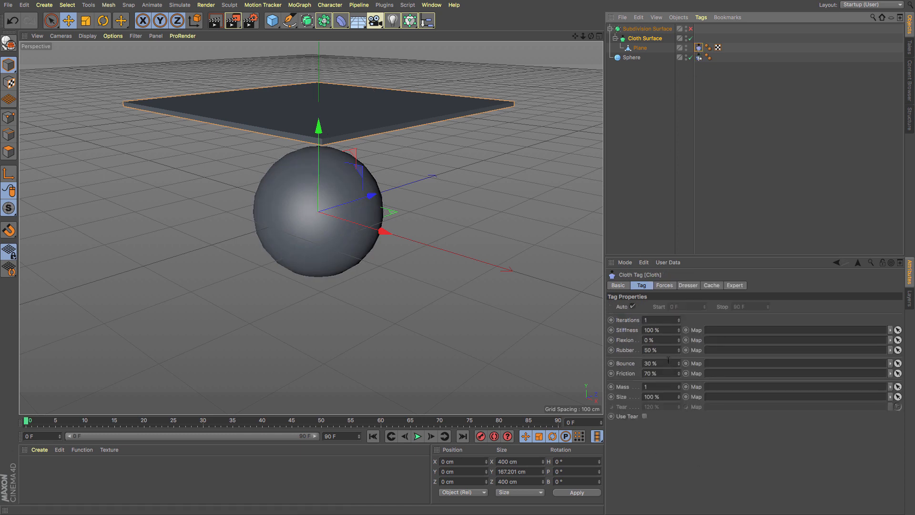
pyautogui.click(651, 363)
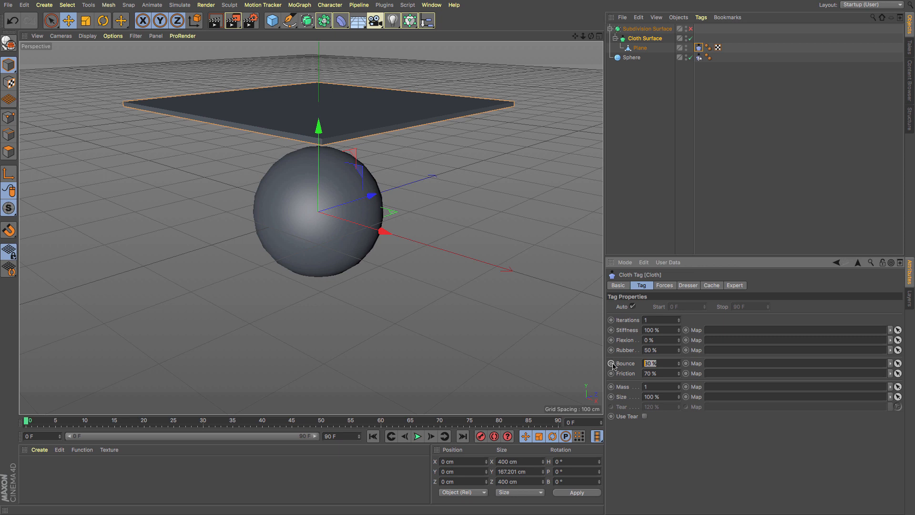
pyautogui.click(418, 437)
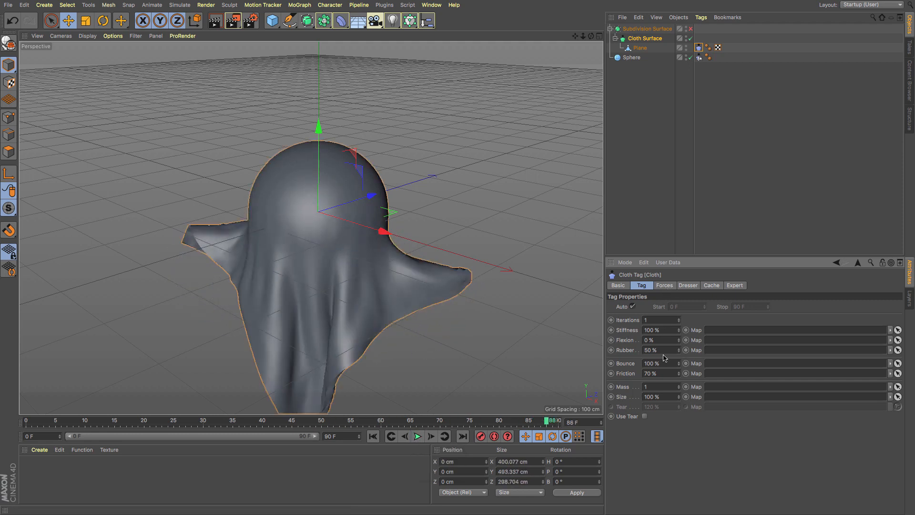
# - Set the cloth tag's Rubber to 0%, replay the simulation from the start and rewind to the first frame
pyautogui.moveTo(623, 352); pyautogui.dragTo(589, 355)
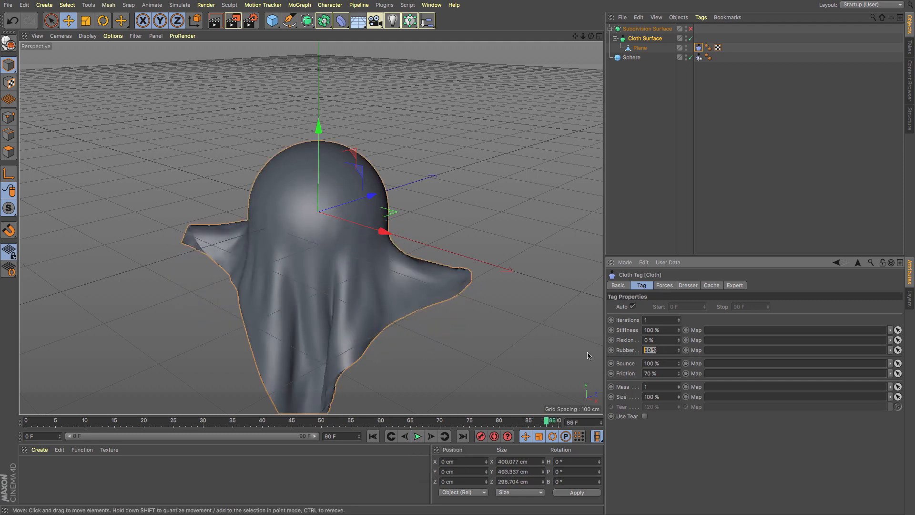
pyautogui.click(373, 436)
pyautogui.click(418, 436)
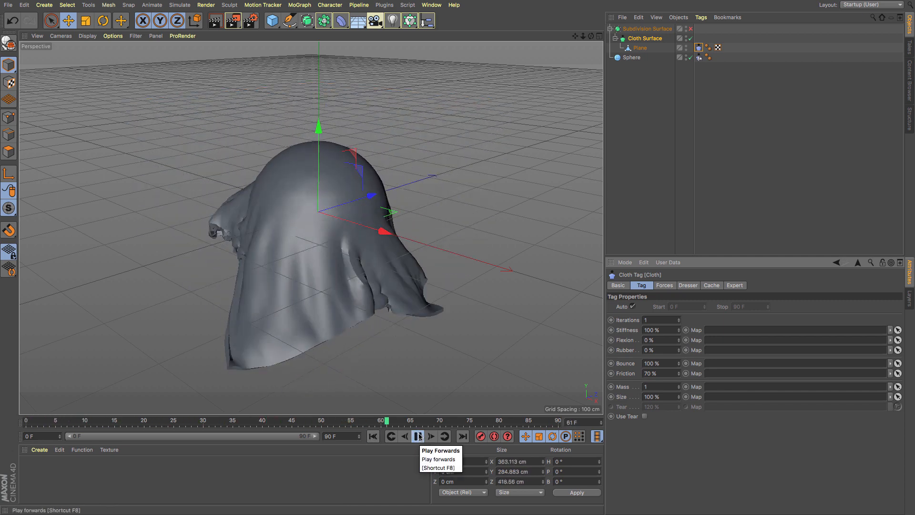
pyautogui.click(418, 436)
pyautogui.click(373, 436)
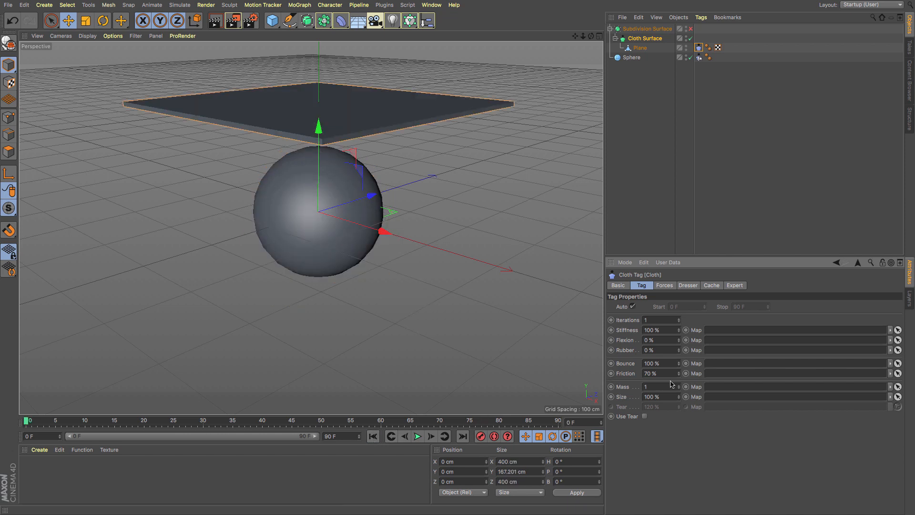
# - Set the cloth tag's Bounce to 0%, play the simulation and rewind to the first frame
pyautogui.click(670, 364)
pyautogui.click(420, 438)
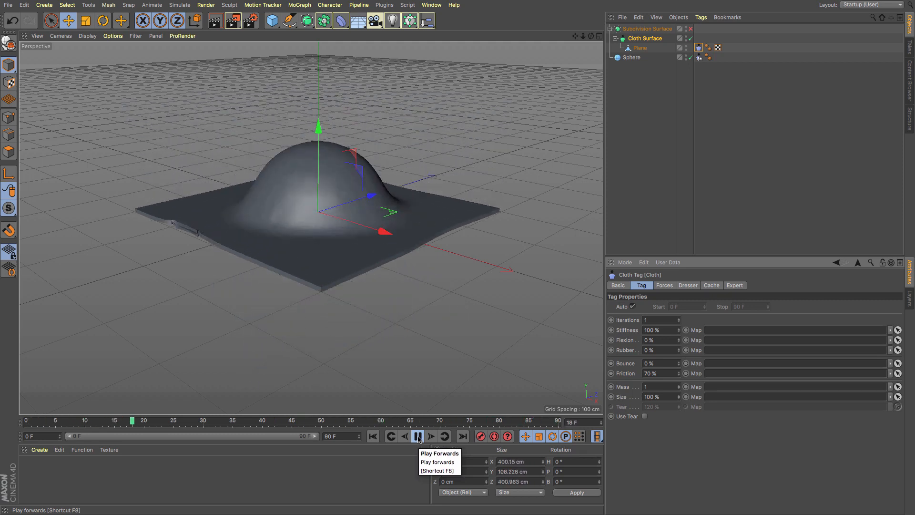
pyautogui.click(418, 437)
pyautogui.click(372, 436)
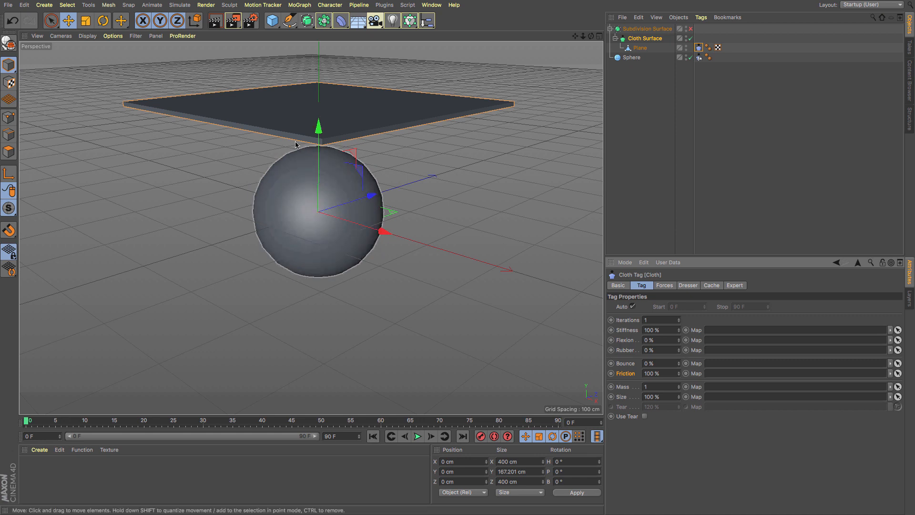
# - Play the simulation with the cloth tag's Friction at 100% and rewind to the first frame
pyautogui.click(417, 437)
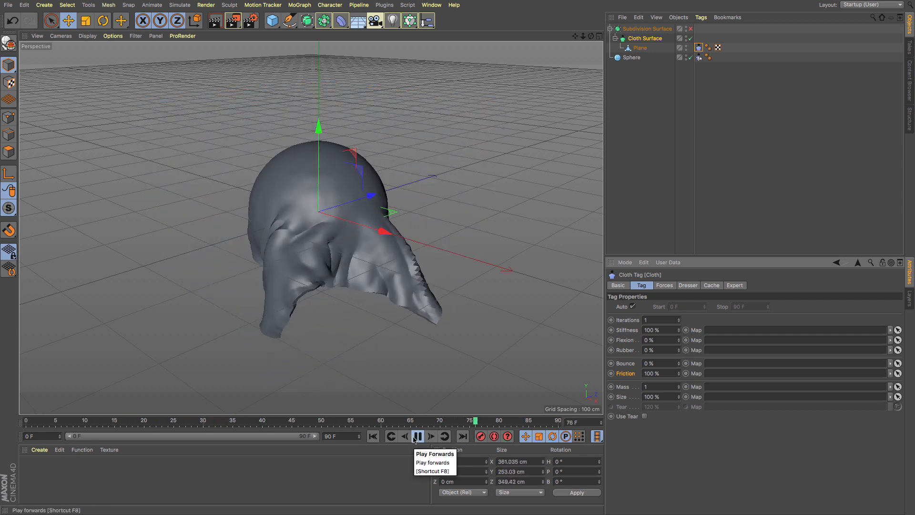
pyautogui.click(414, 437)
pyautogui.click(372, 436)
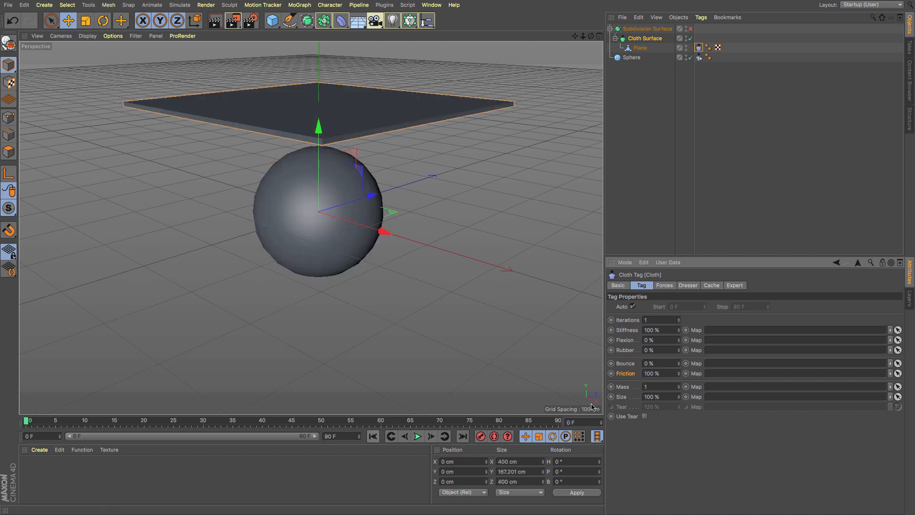
# - Set the cloth tag's Friction to 0%, play the simulation and rewind to the first frame
pyautogui.click(664, 372)
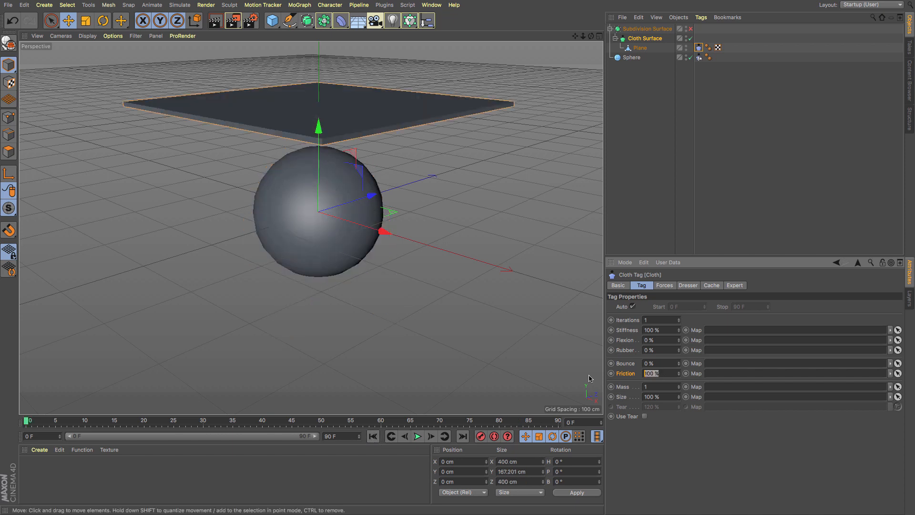
pyautogui.click(417, 436)
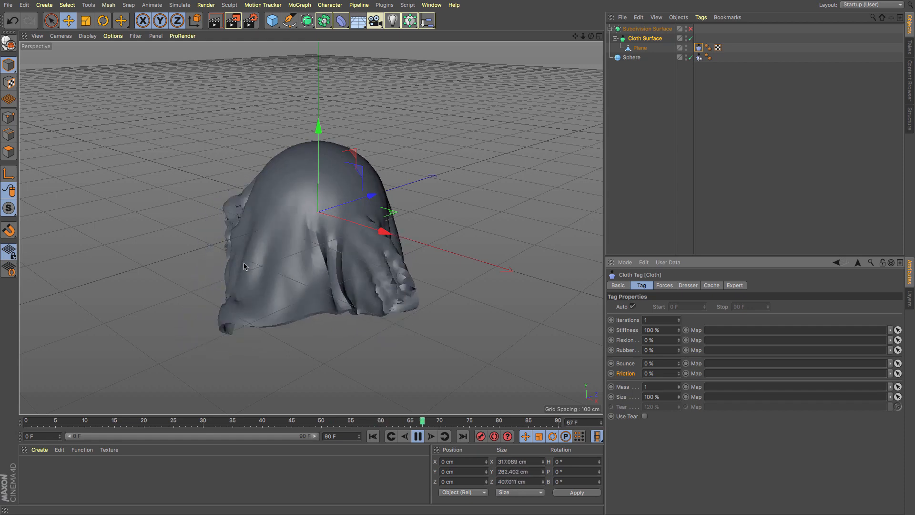
pyautogui.click(416, 436)
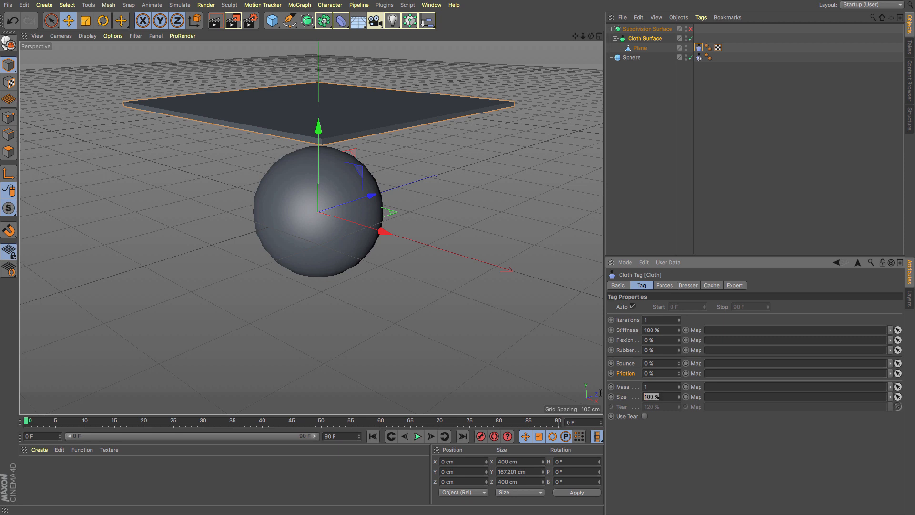
# - Set the cloth tag's Size to 50%, play the simulation to frame 50 and rewind to the first frame
pyautogui.write('50')
pyautogui.press('Return')
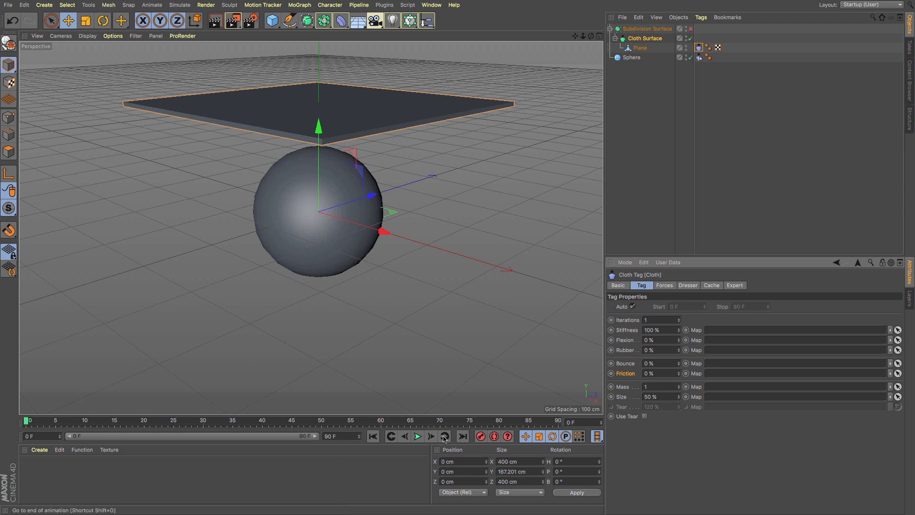
pyautogui.click(418, 436)
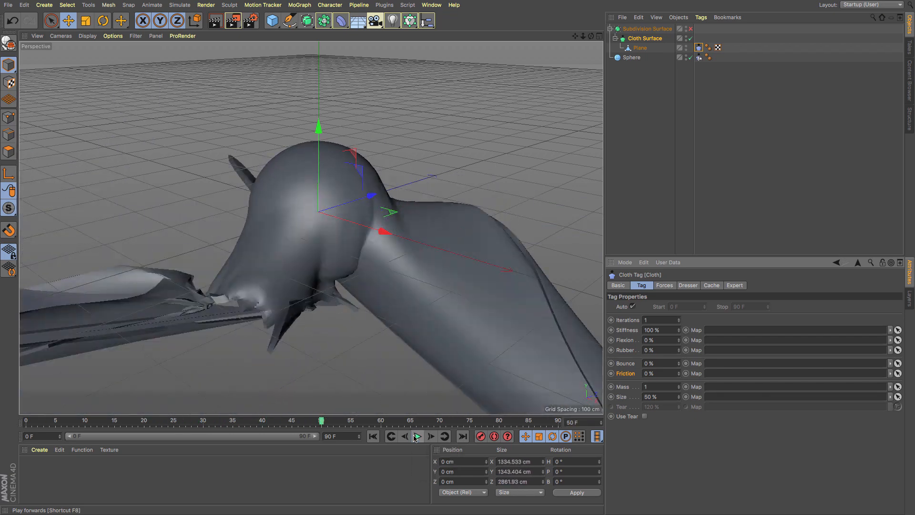
pyautogui.click(373, 437)
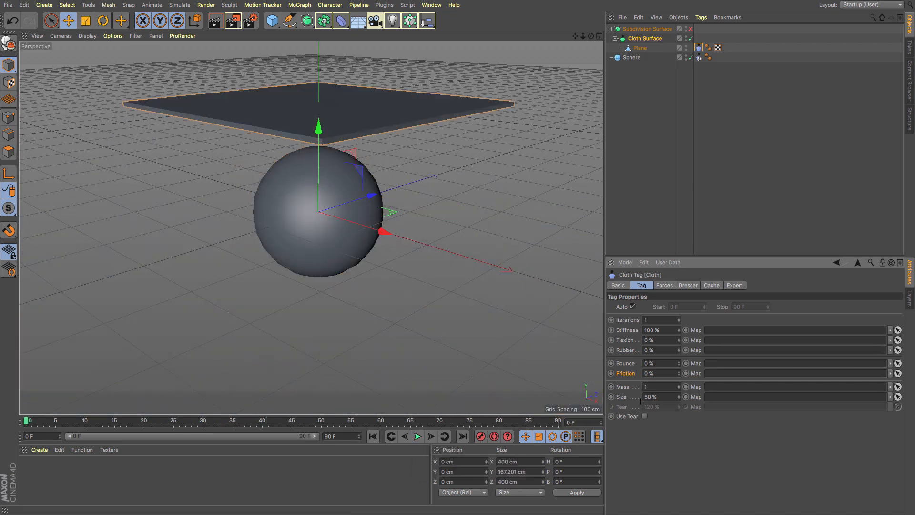
# - Set the cloth tag's Size to 150%, play the simulation to frame 90 and rewind to the first frame
pyautogui.click(663, 396)
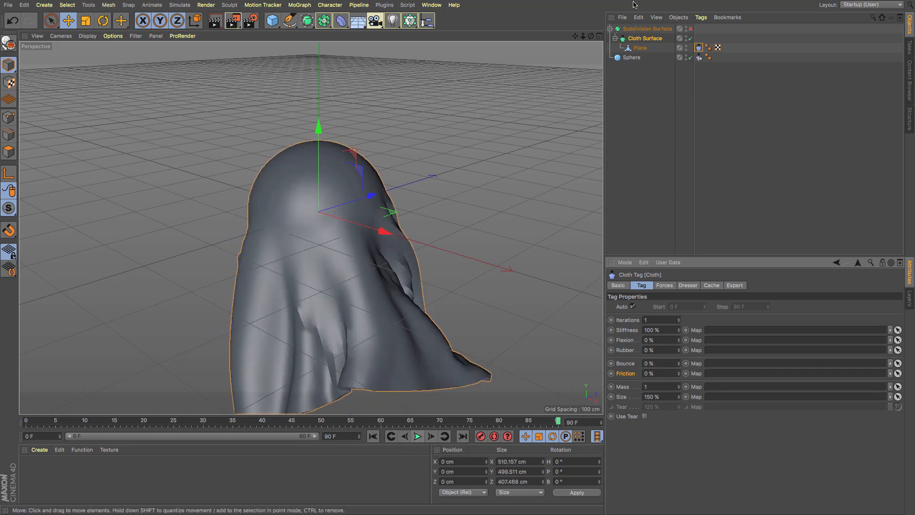
pyautogui.click(691, 29)
pyautogui.click(690, 29)
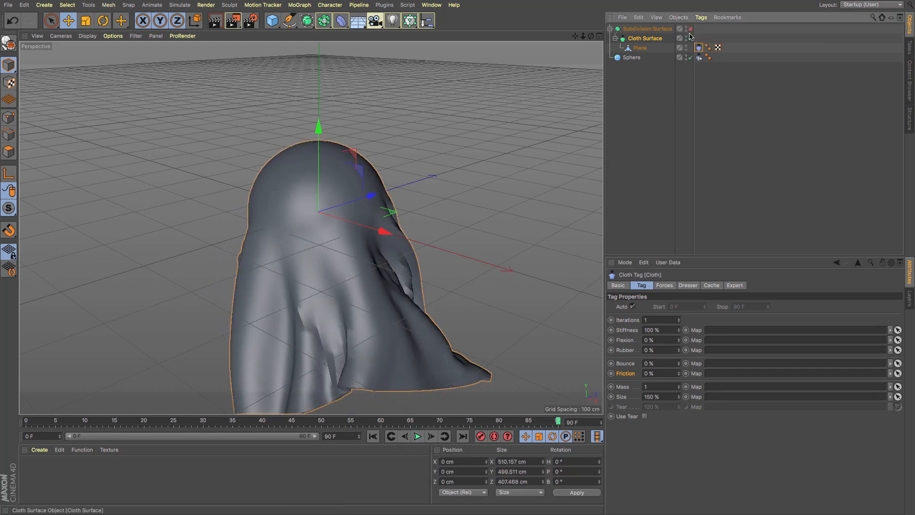
pyautogui.click(373, 436)
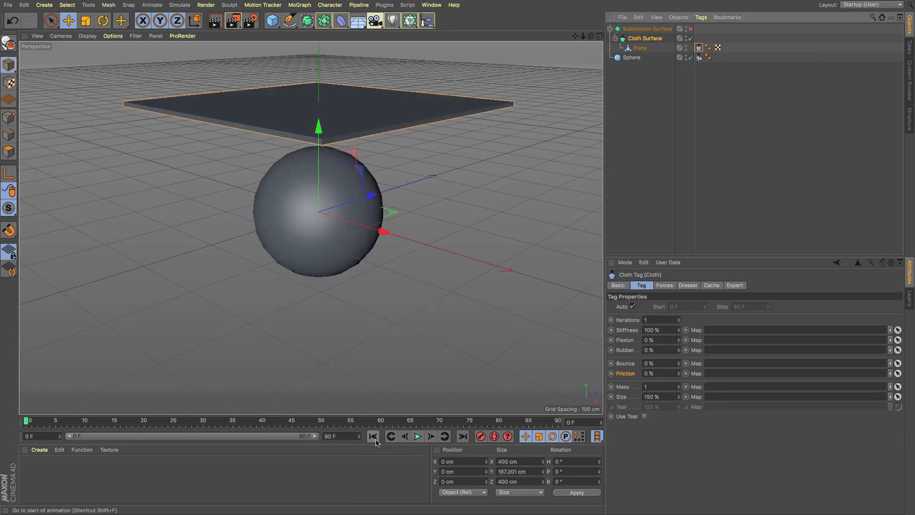
# - Set the cloth tag's Size to 100% and enable Use Tear, testing the simulation at 120% Tear before rewinding
pyautogui.click(623, 388)
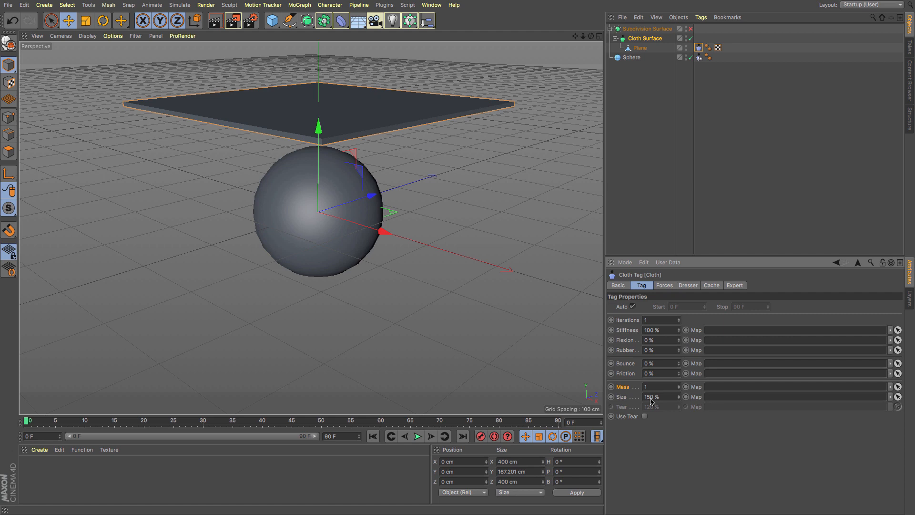
pyautogui.click(644, 416)
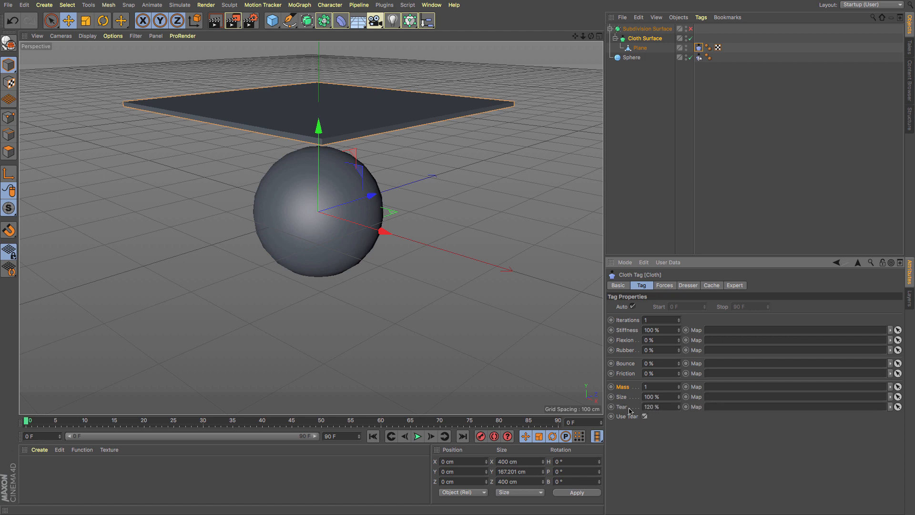
pyautogui.click(416, 436)
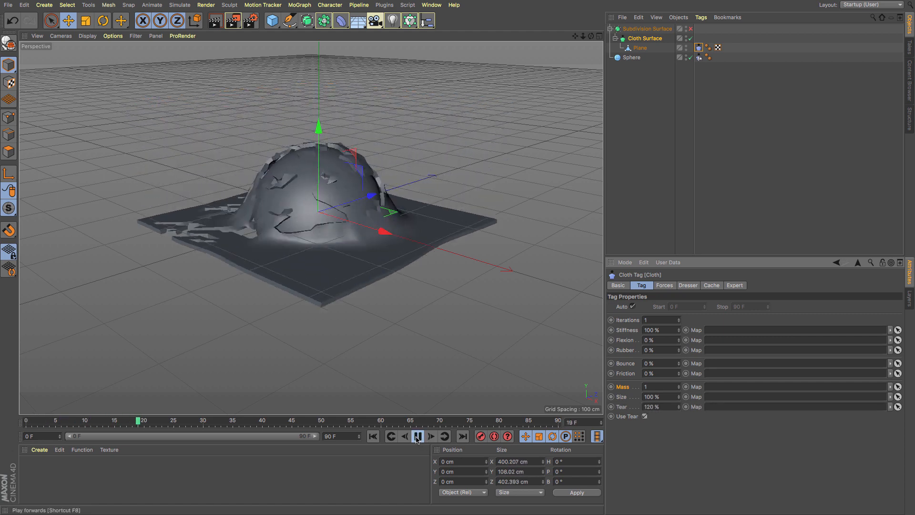
pyautogui.click(417, 436)
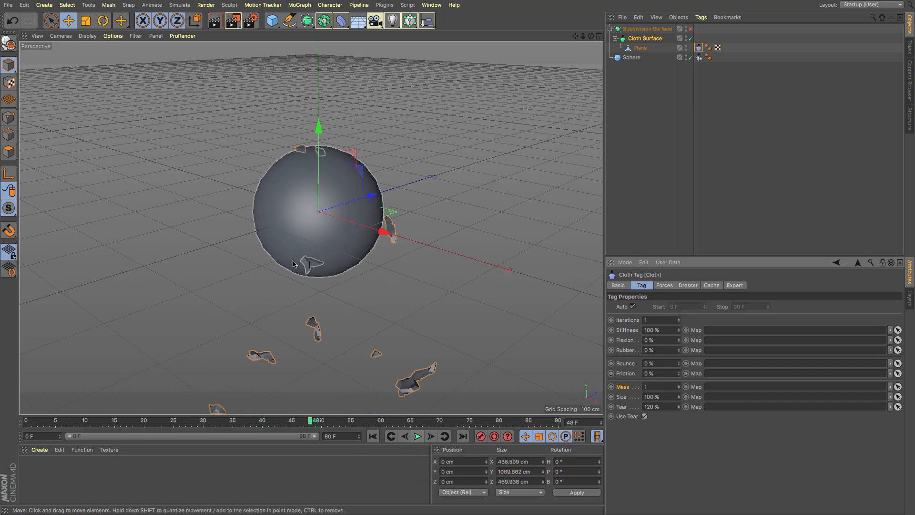
pyautogui.click(372, 437)
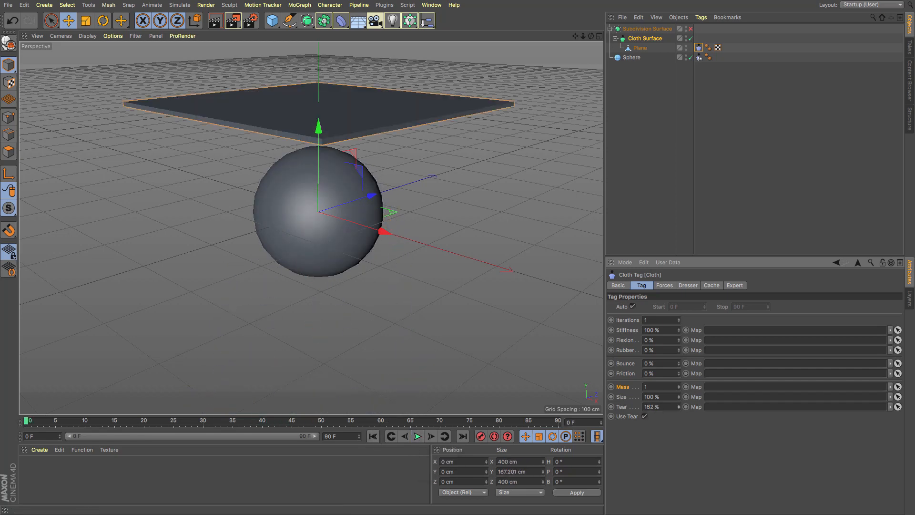
# - Test the simulation with the cloth tag's Tear at 162%, 205% and 290%, starting each run from the first frame
pyautogui.click(417, 436)
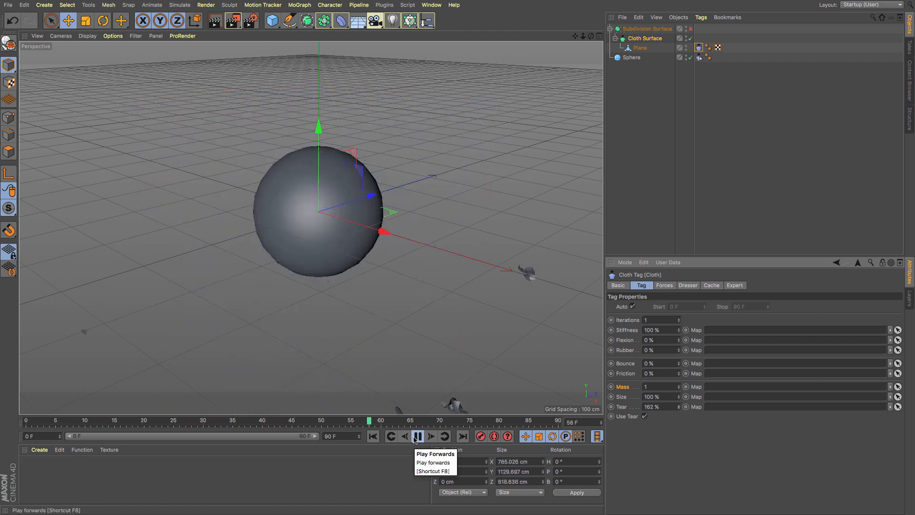
pyautogui.click(417, 437)
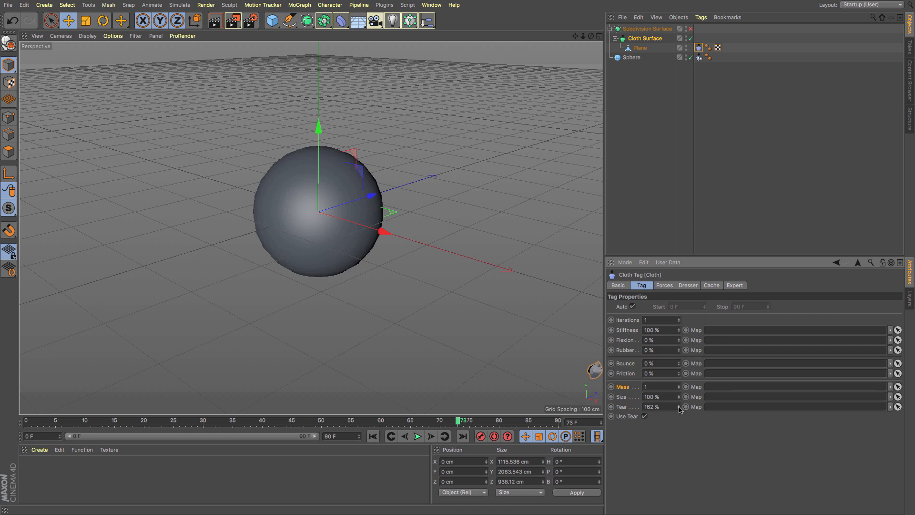
pyautogui.click(372, 436)
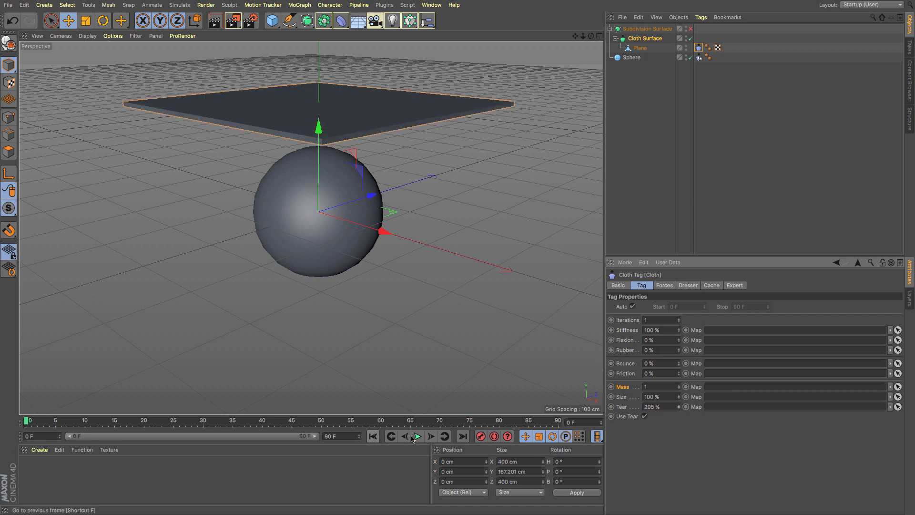
pyautogui.click(417, 437)
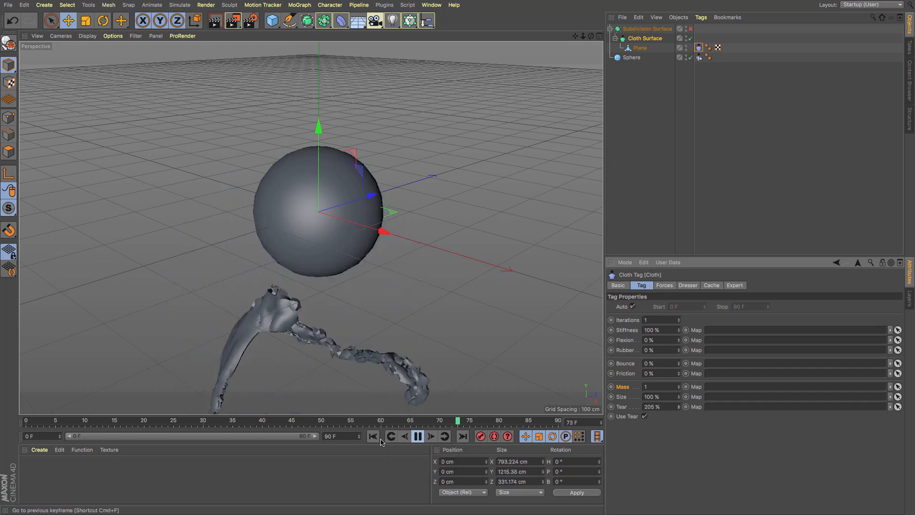
pyautogui.moveTo(679, 407); pyautogui.dragTo(678, 369)
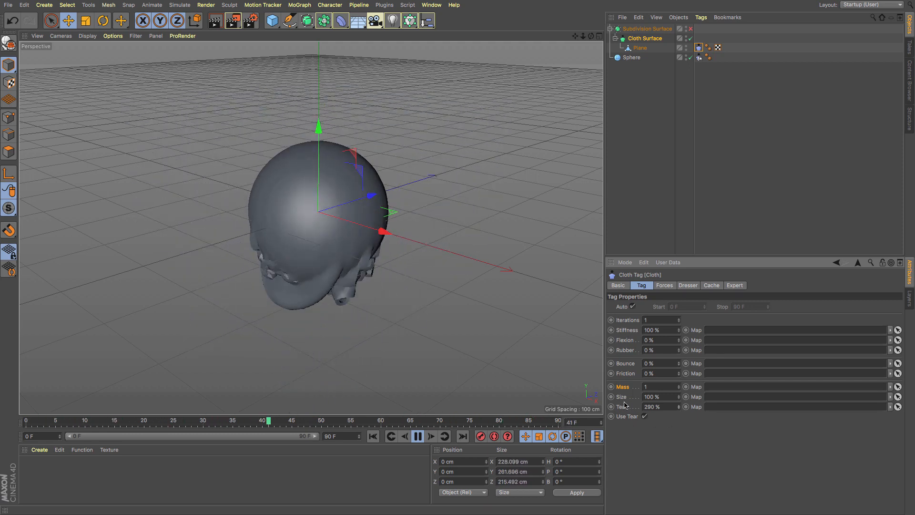
# - Set the cloth tag's Tear to 250%, play the simulation to frame 22 and rewind to the first frame
pyautogui.write('250')
pyautogui.press('Return')
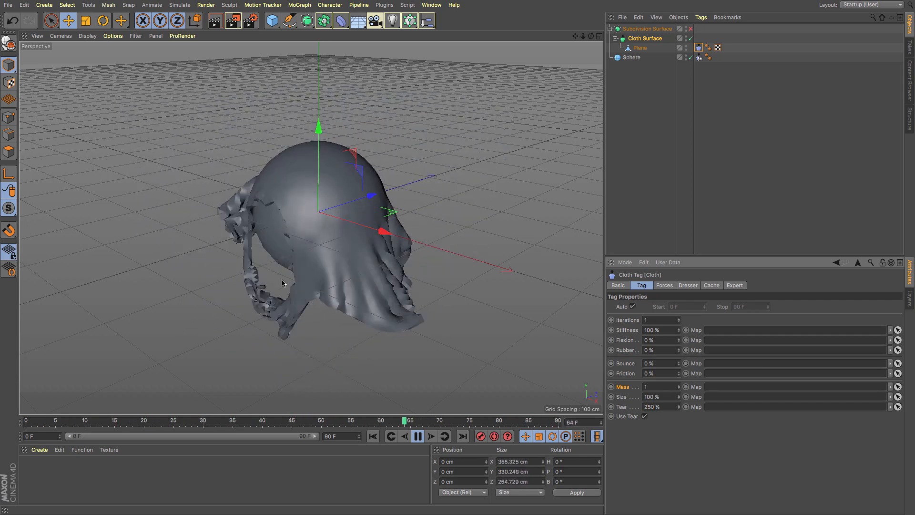
pyautogui.click(417, 437)
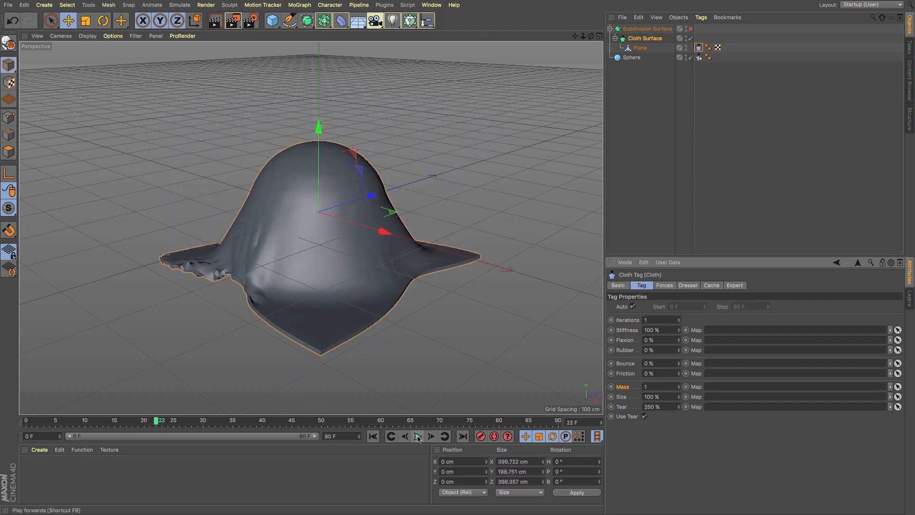
pyautogui.click(372, 437)
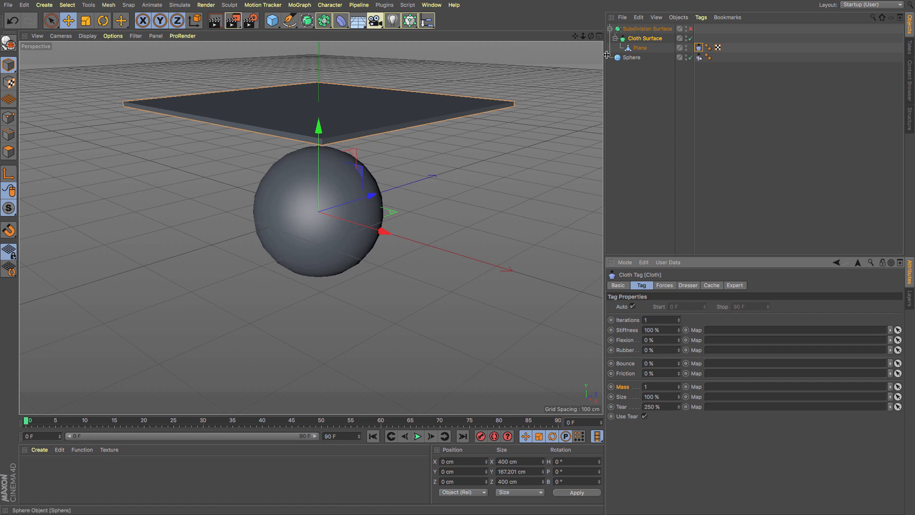
pyautogui.moveTo(575, 37); pyautogui.dragTo(578, 57)
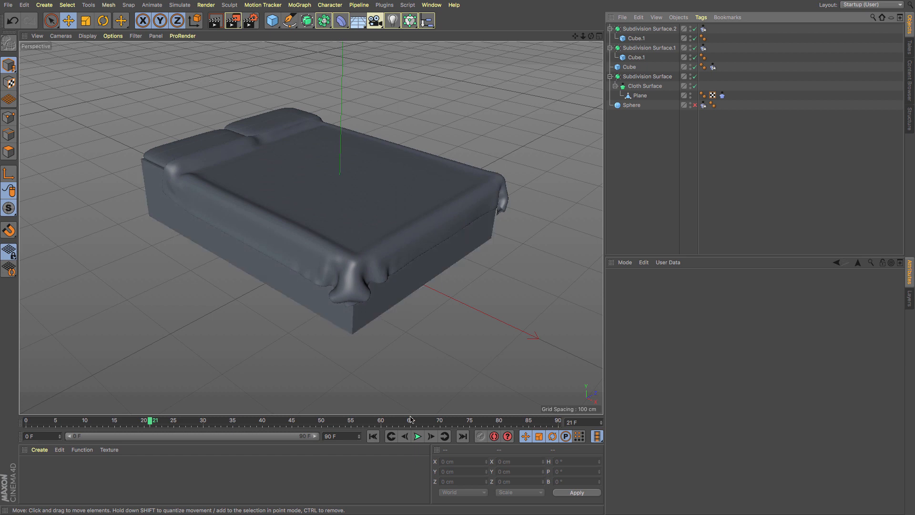
# - Play the bed scene's cloth simulation to frame 28 and delete the cloth tag from the Plane
pyautogui.click(417, 436)
pyautogui.click(417, 436)
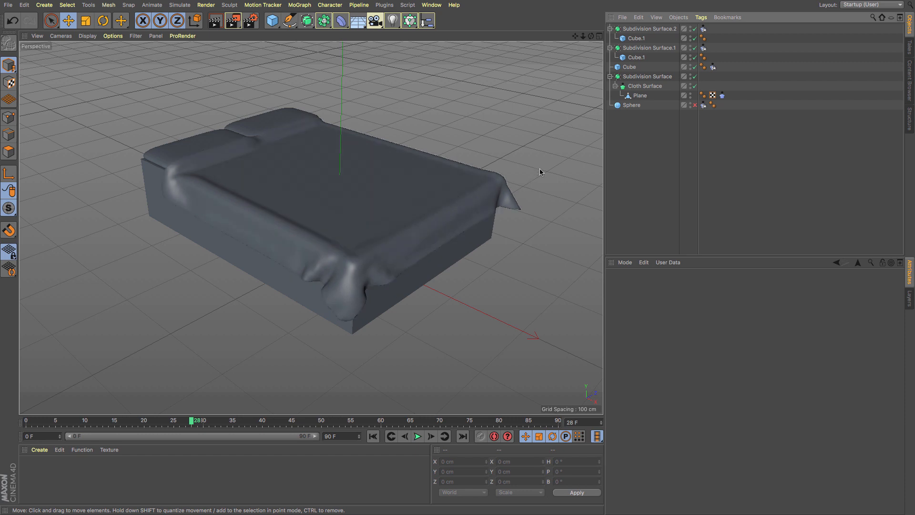
pyautogui.click(722, 95)
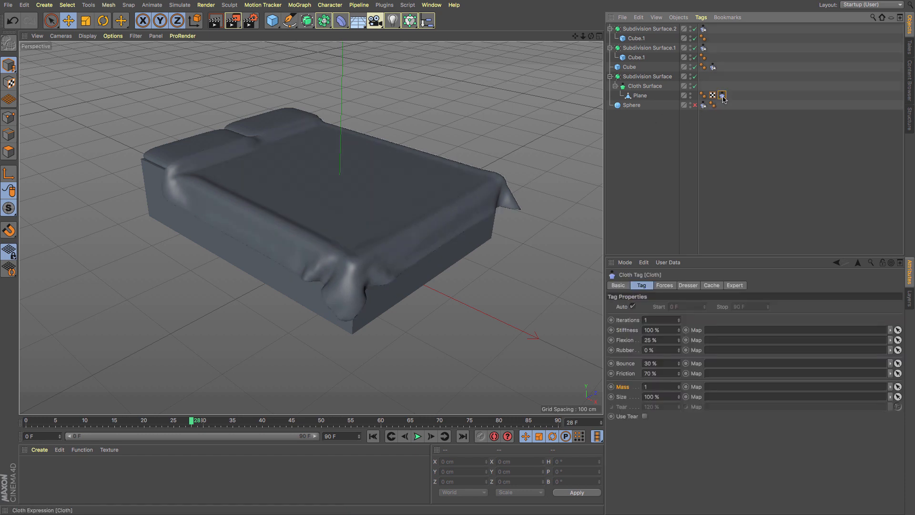
pyautogui.press('Delete')
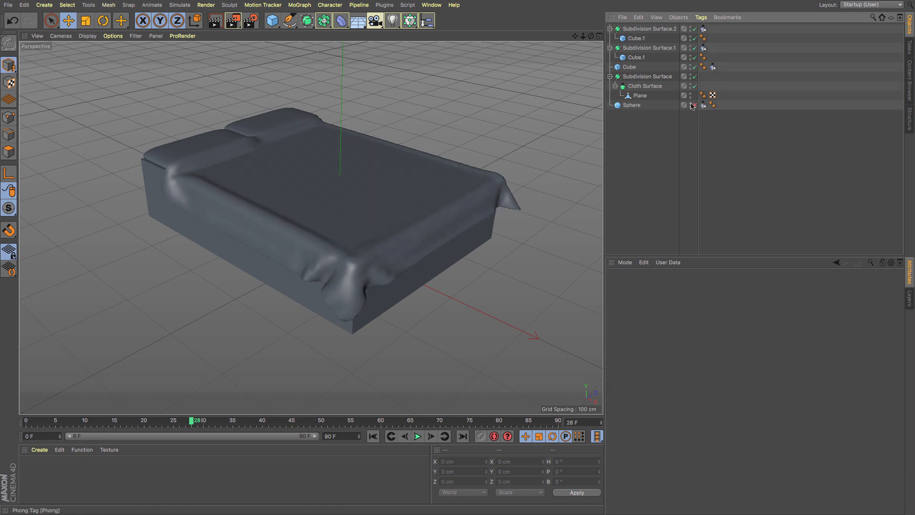
# - Rewind and replay the bed animation to check the blanket's draped shape, returning to the first frame
pyautogui.click(373, 436)
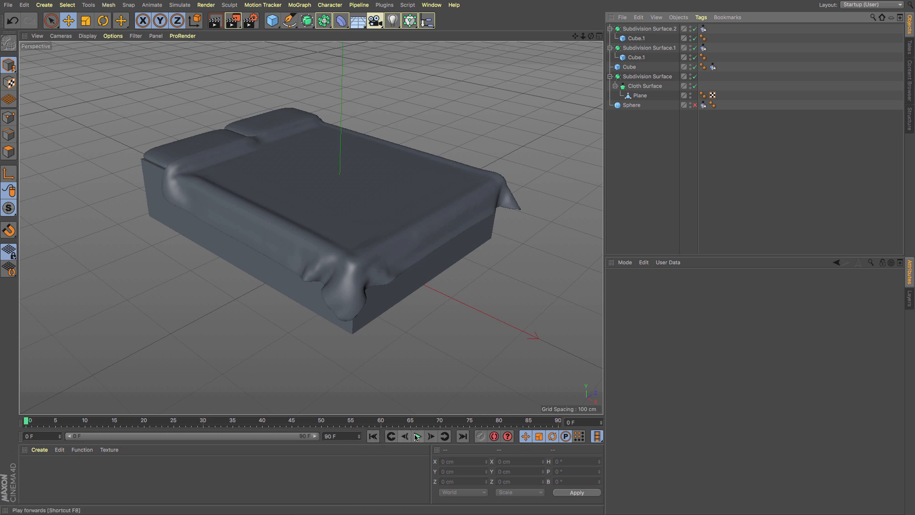
pyautogui.click(417, 436)
pyautogui.click(417, 436)
pyautogui.click(372, 435)
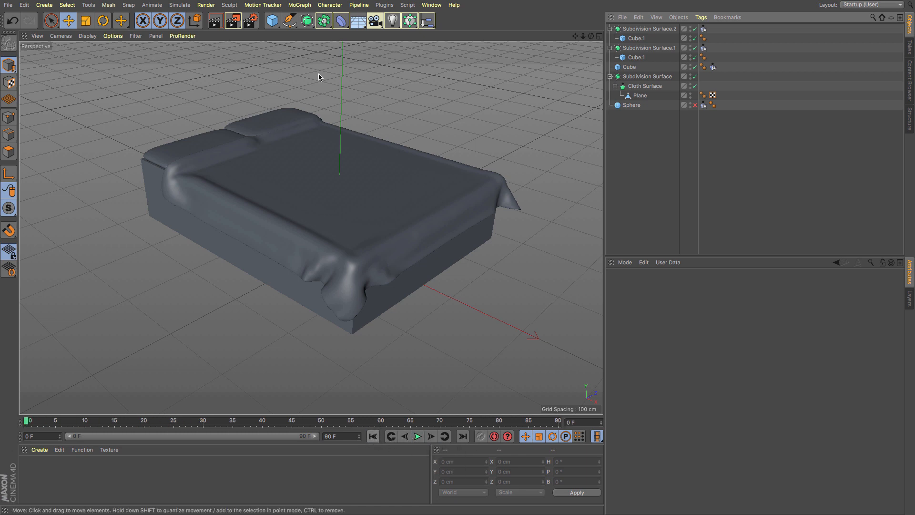